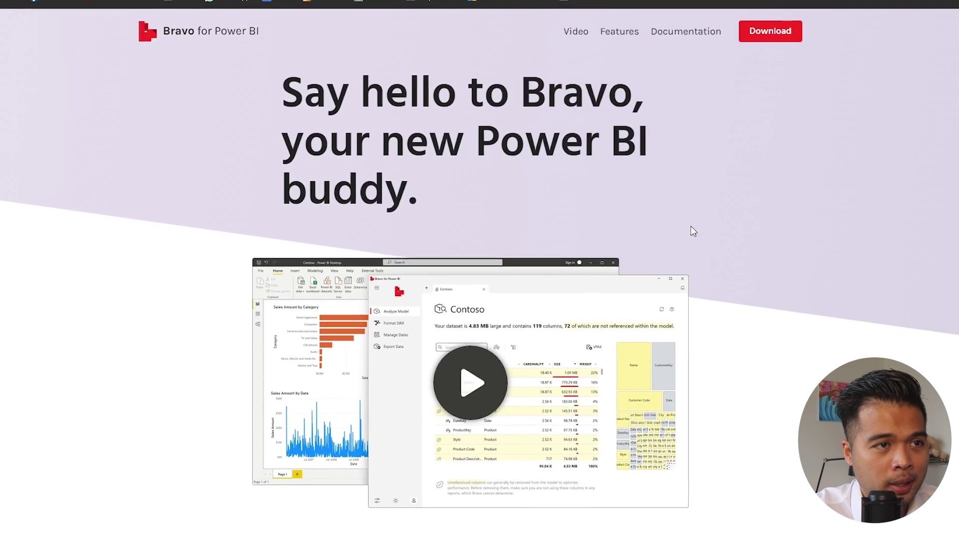
Step: Open Bravo's v1.0.6 release page on GitHub from the product site and try to download the recommended self-contained installer
scroll(749, 234, down, 5)
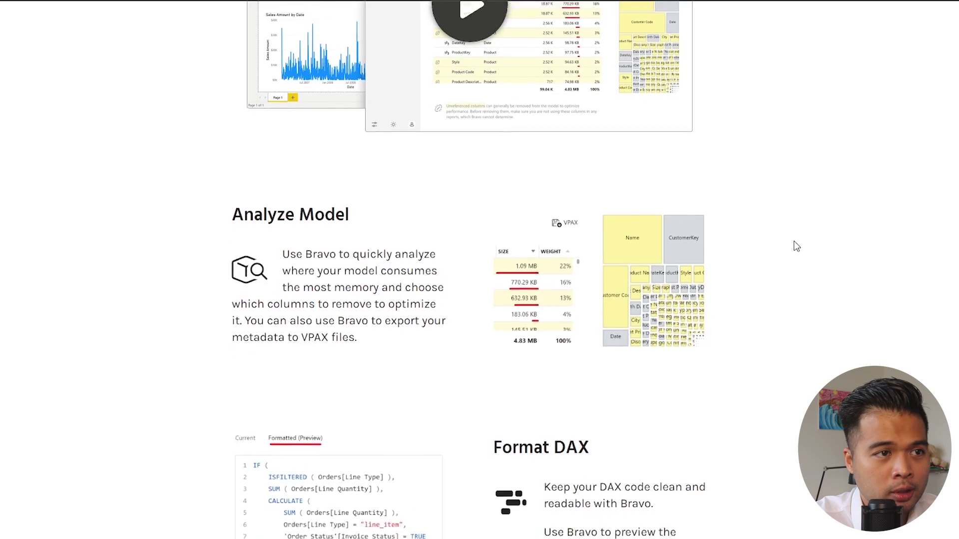
scroll(796, 247, down, 20)
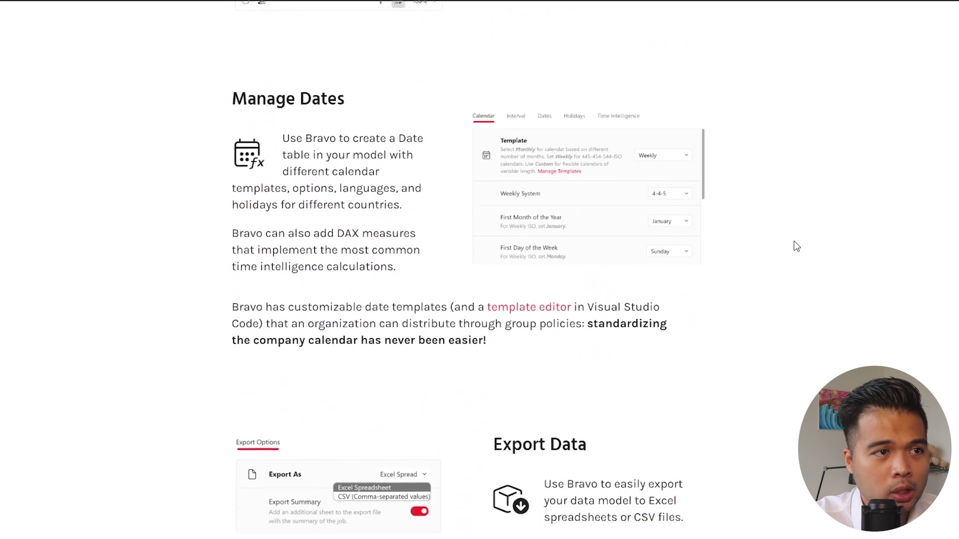
scroll(796, 246, up, 18)
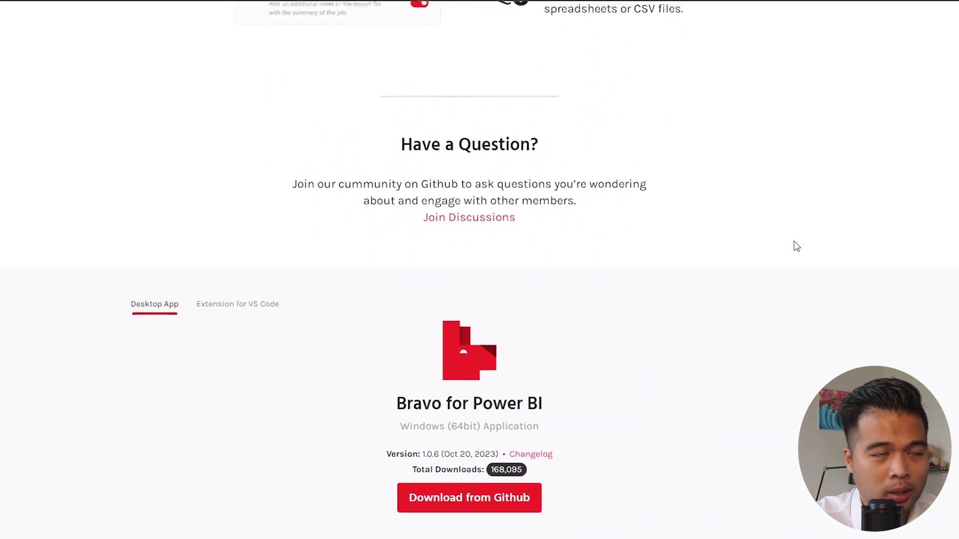
scroll(797, 247, up, 15)
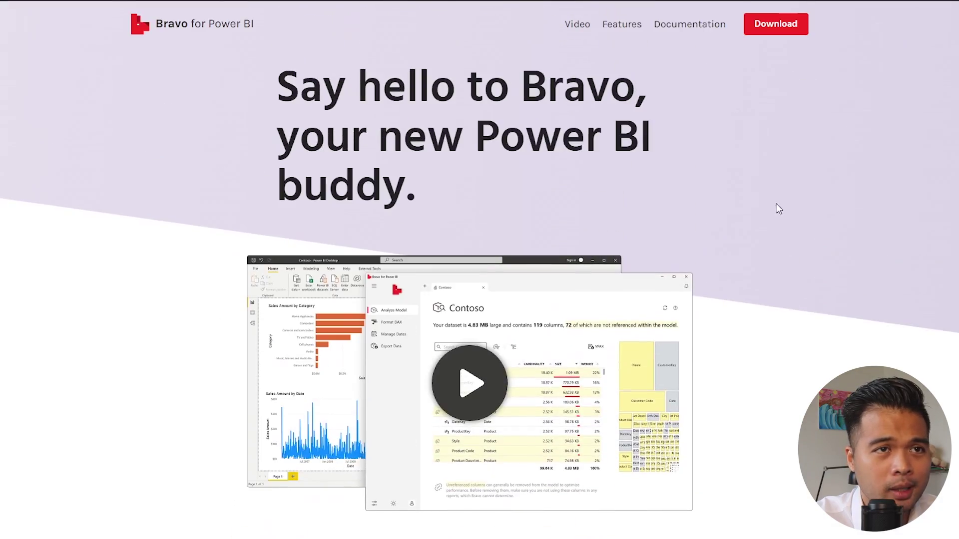
click(771, 30)
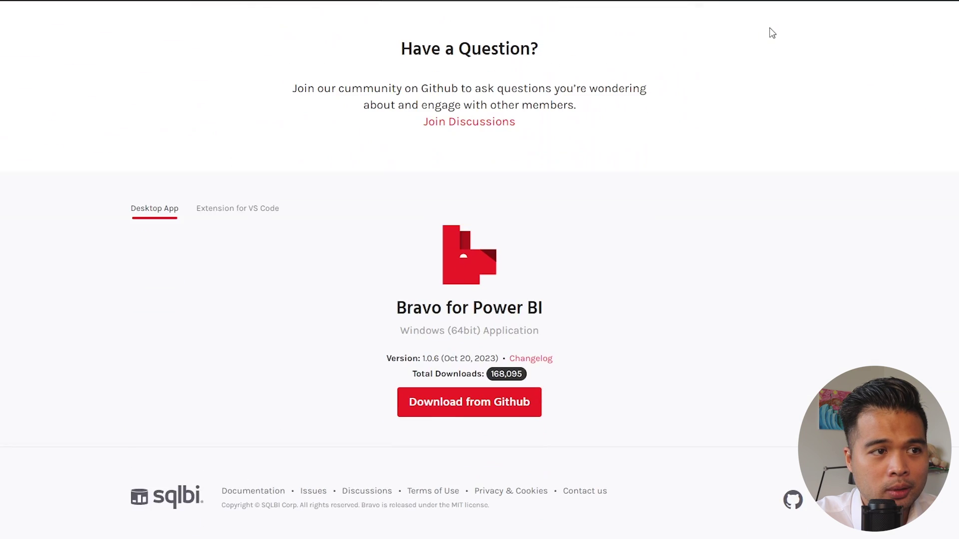
click(481, 414)
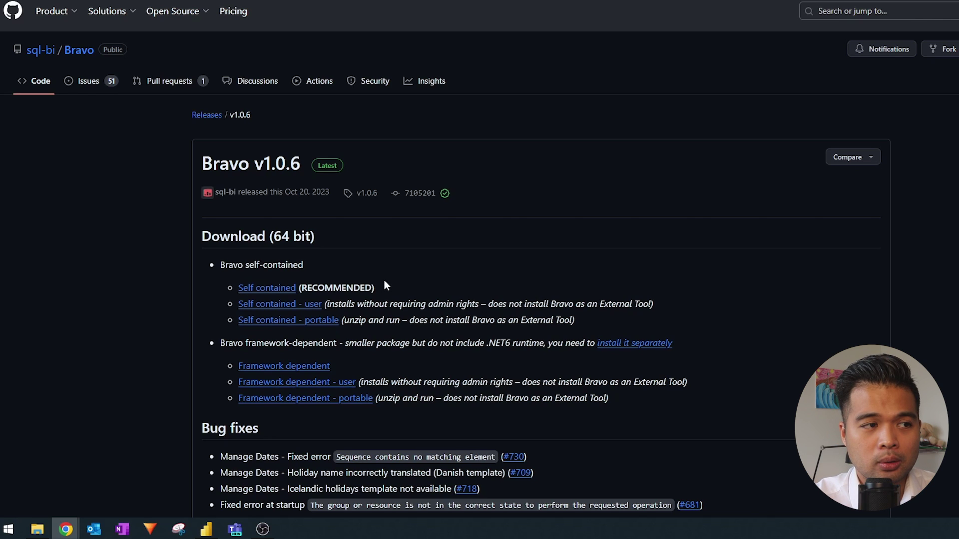
click(285, 288)
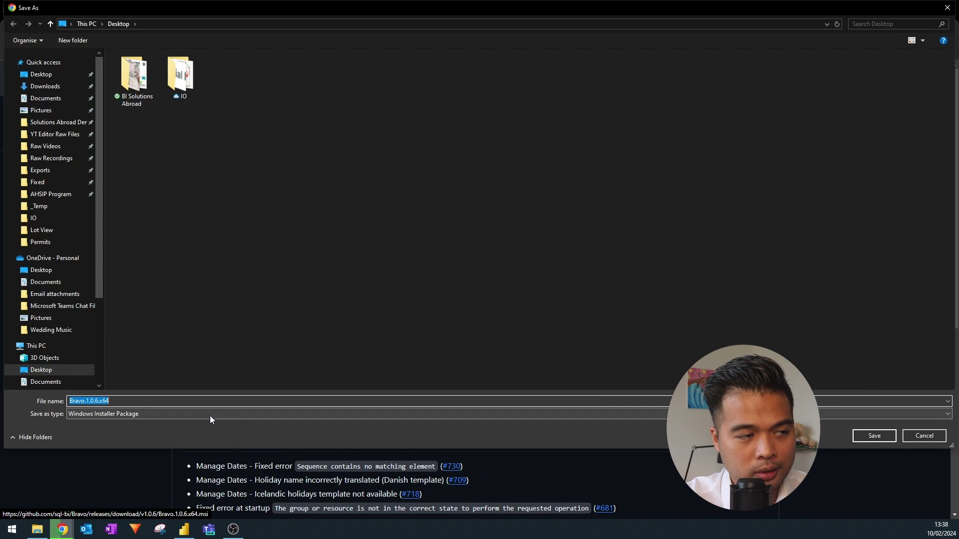
click(924, 436)
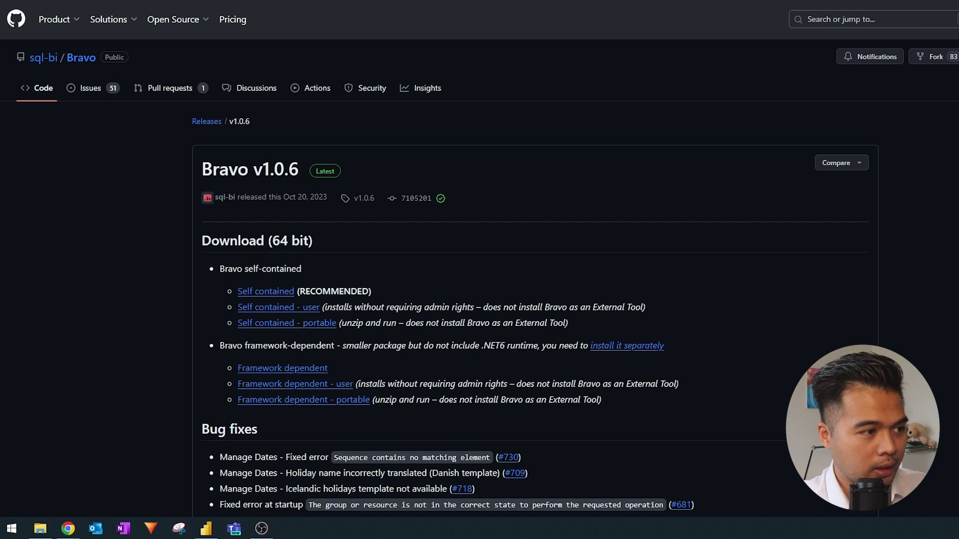
Step: Switch to the report in Power BI Desktop, launch Bravo as an external tool and maximize its window
click(11, 529)
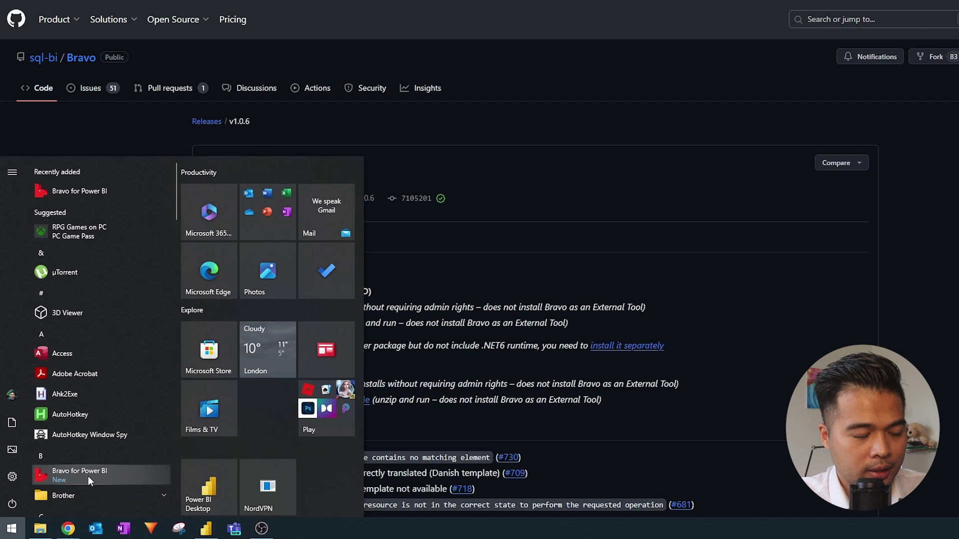
click(211, 528)
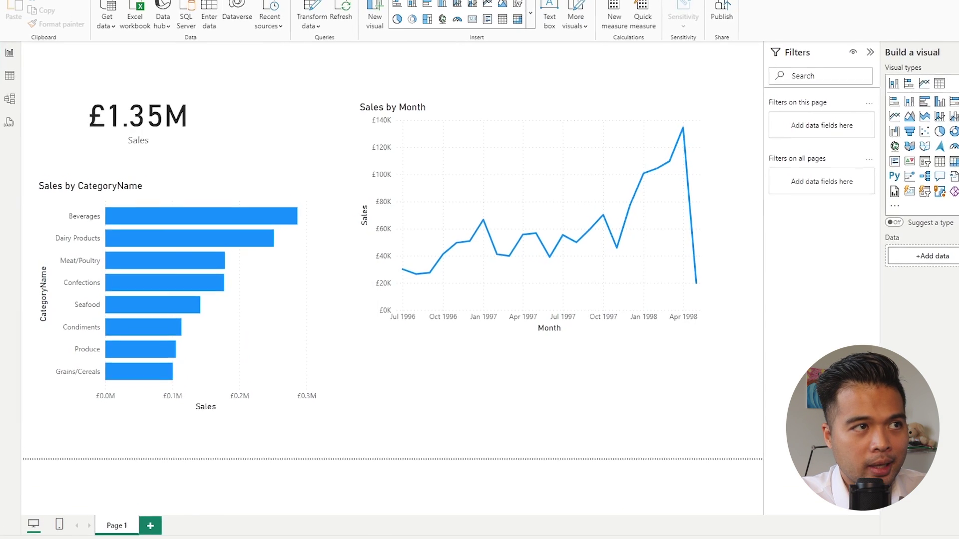
click(330, 5)
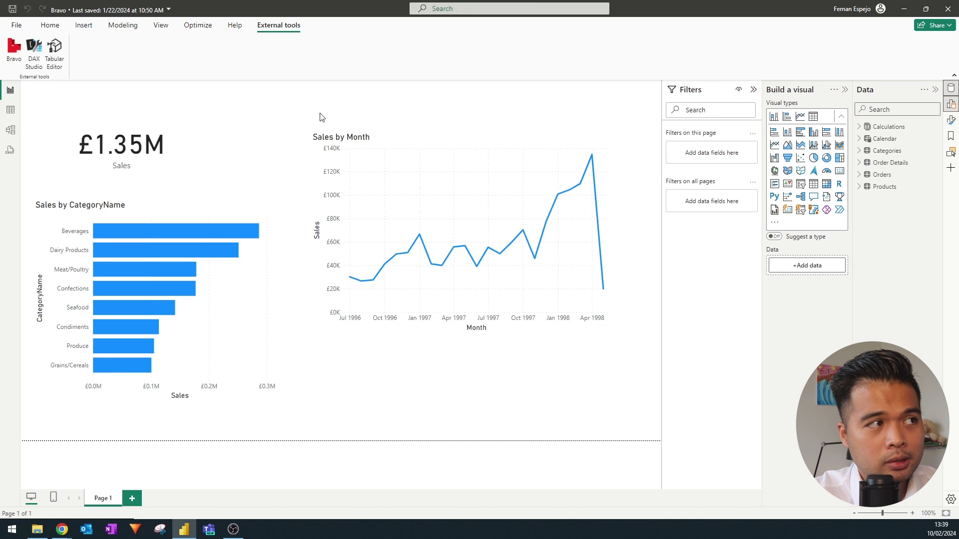
click(14, 48)
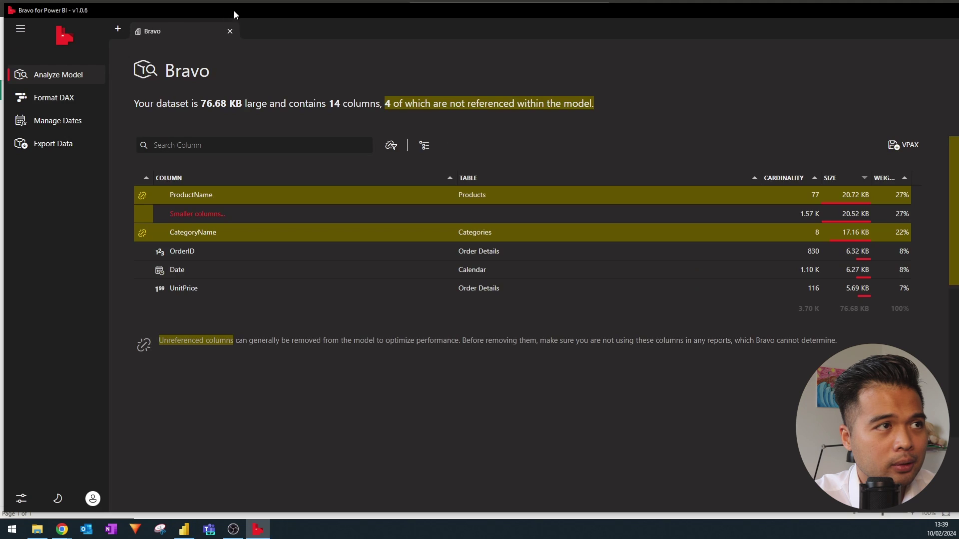
mouse_move(234, 11)
mouse_down()
mouse_move(229, 20)
mouse_move(227, 4)
mouse_up()
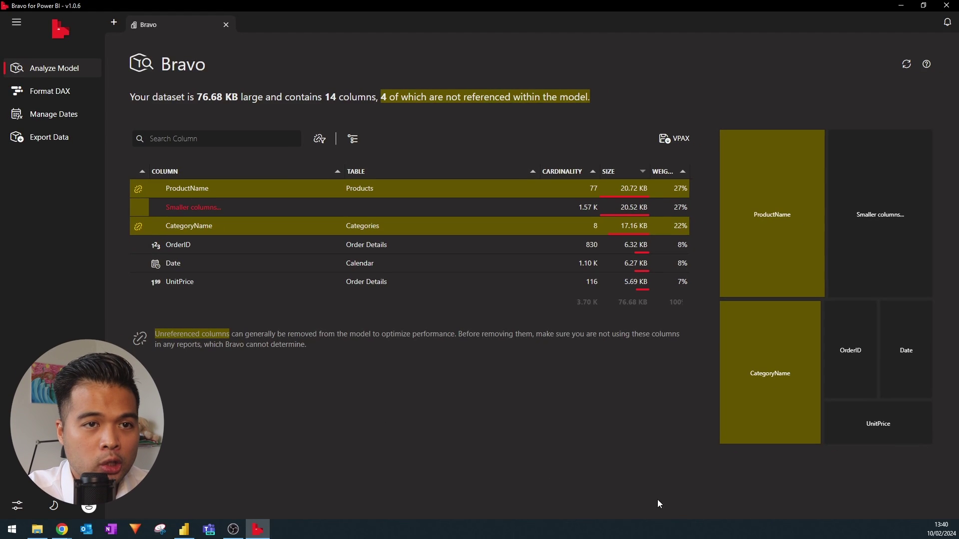
Step: Inspect the ProductName block in the model treemap, and move the Bravo window down to reveal the Power BI report
mouse_move(842, 216)
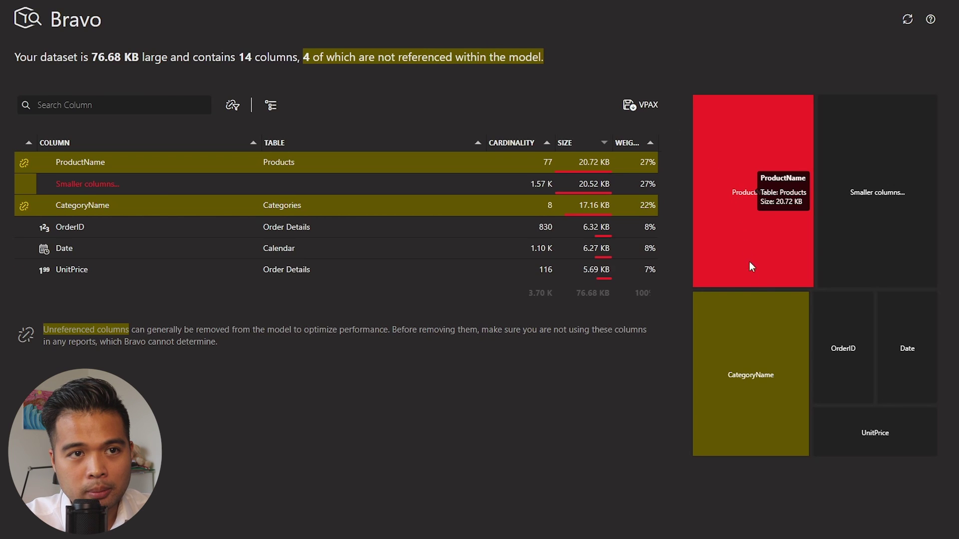
mouse_move(783, 271)
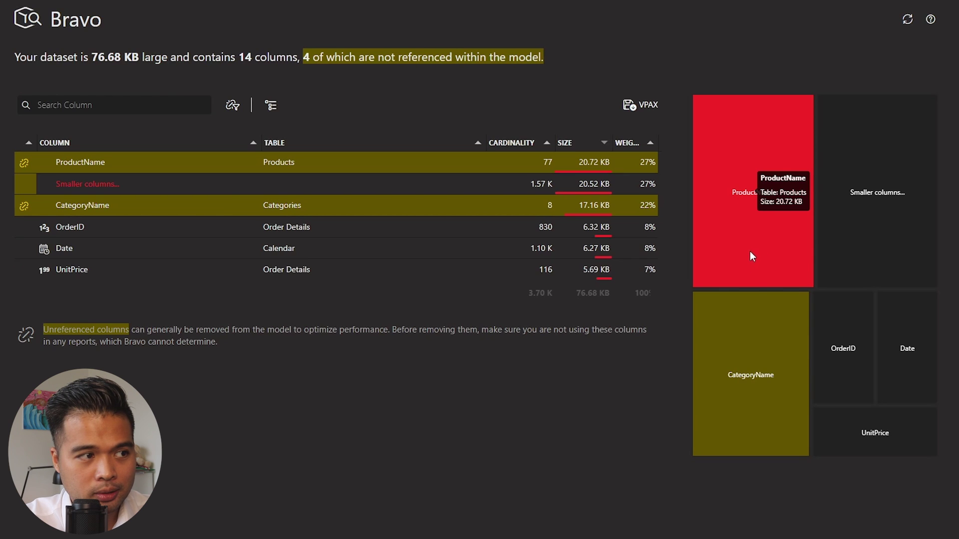
click(876, 7)
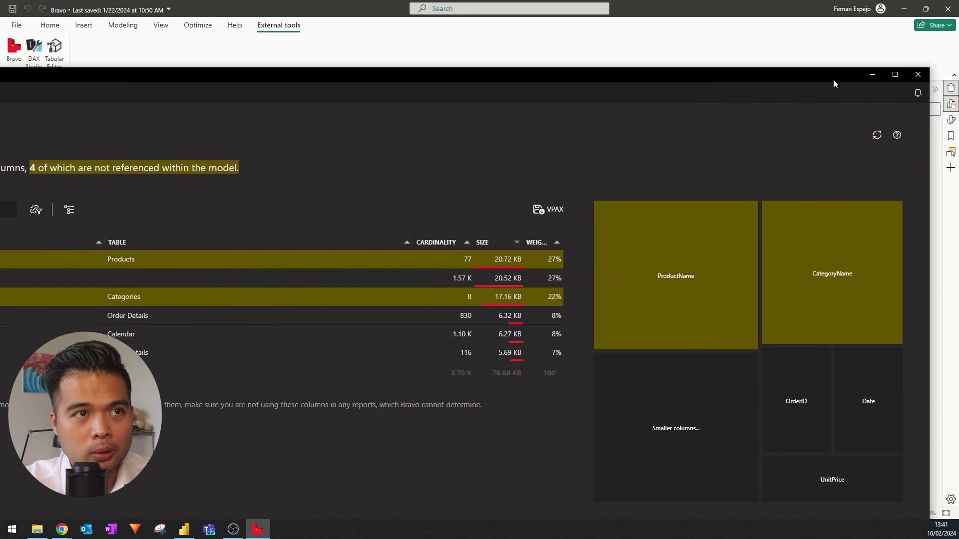
drag(833, 79, 763, 450)
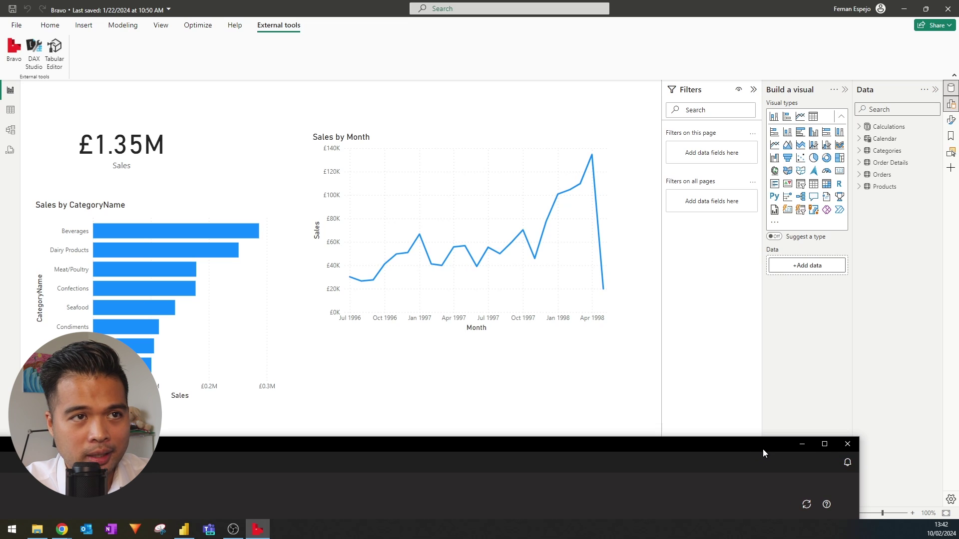
drag(763, 449, 768, 437)
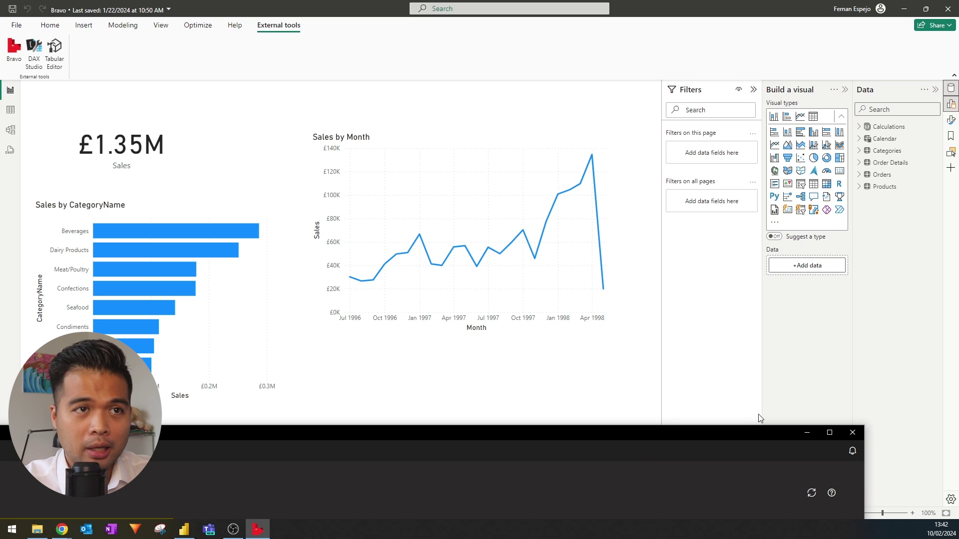
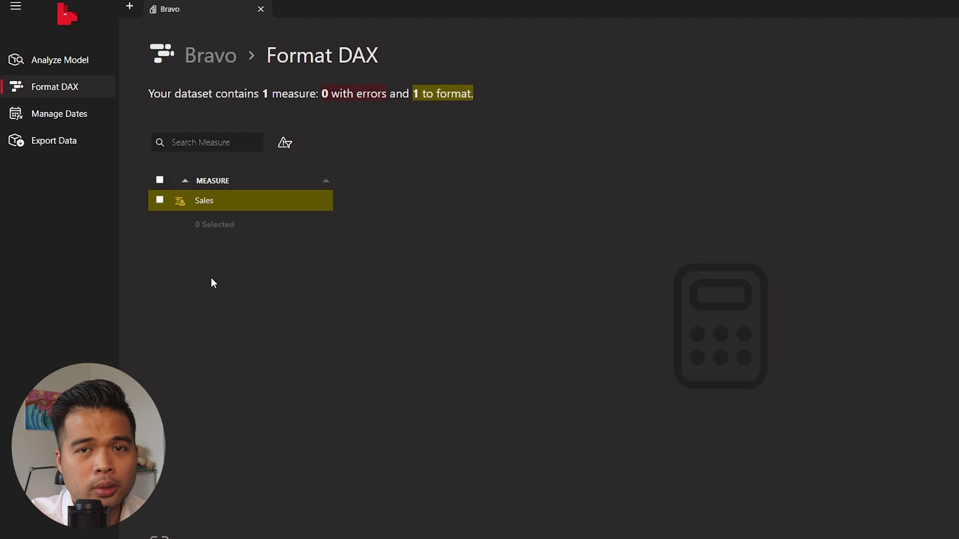
Step: Compare the current and formatted DAX of the Sales measure, and format the measure
click(223, 200)
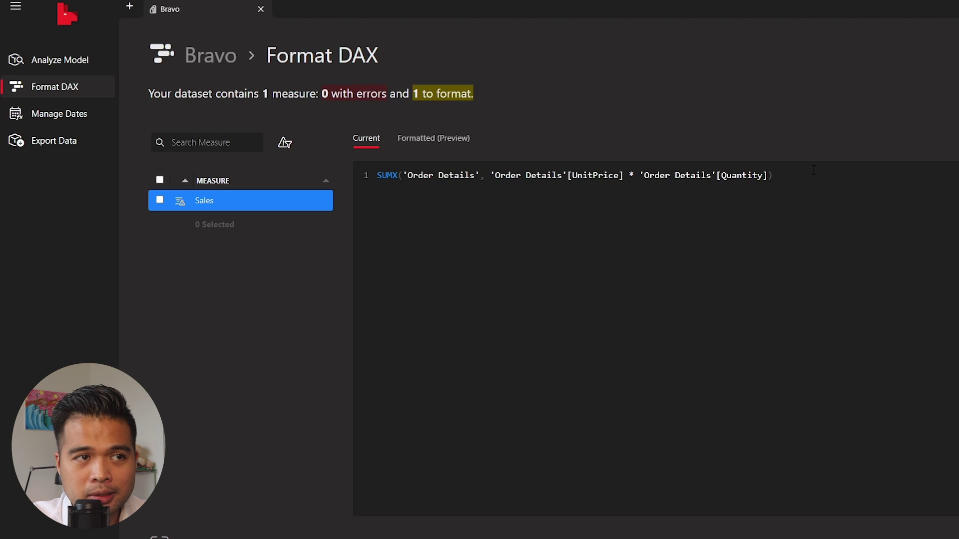
click(460, 147)
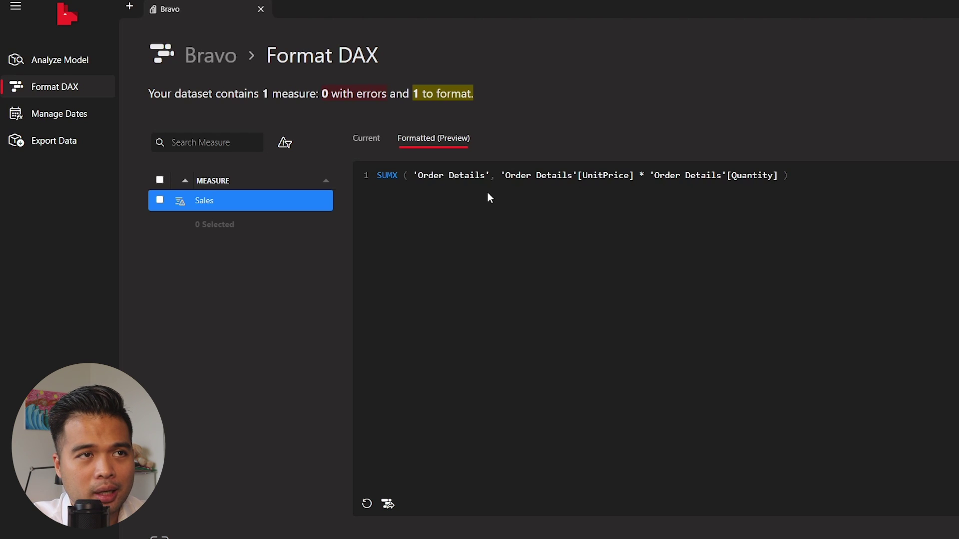
click(375, 144)
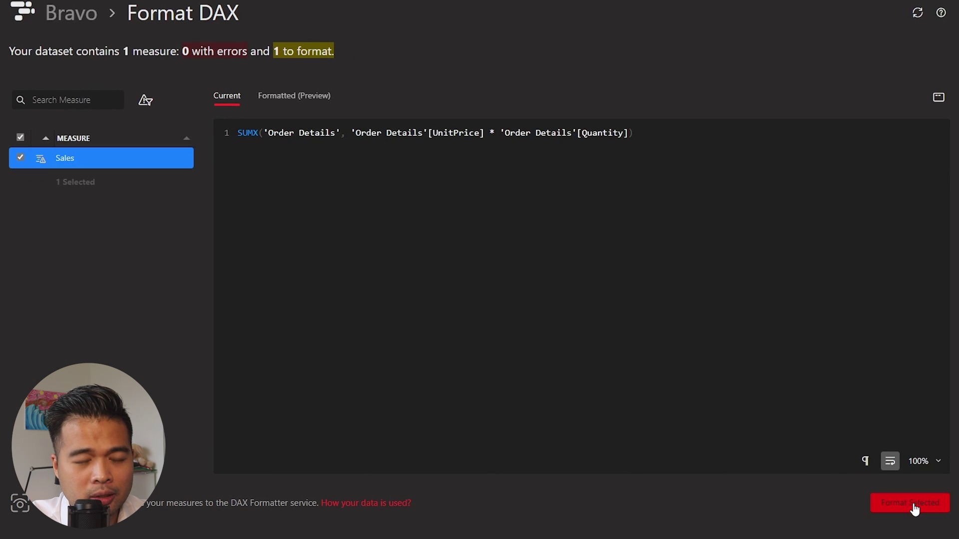
click(914, 507)
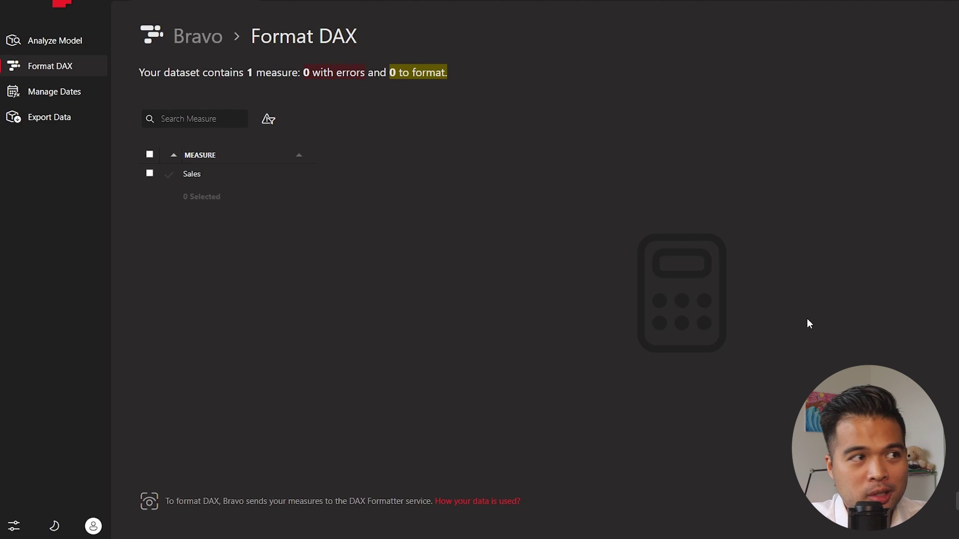
Step: In Manage Dates, choose the Standard calendar template with Monday as the first day of the week
click(78, 94)
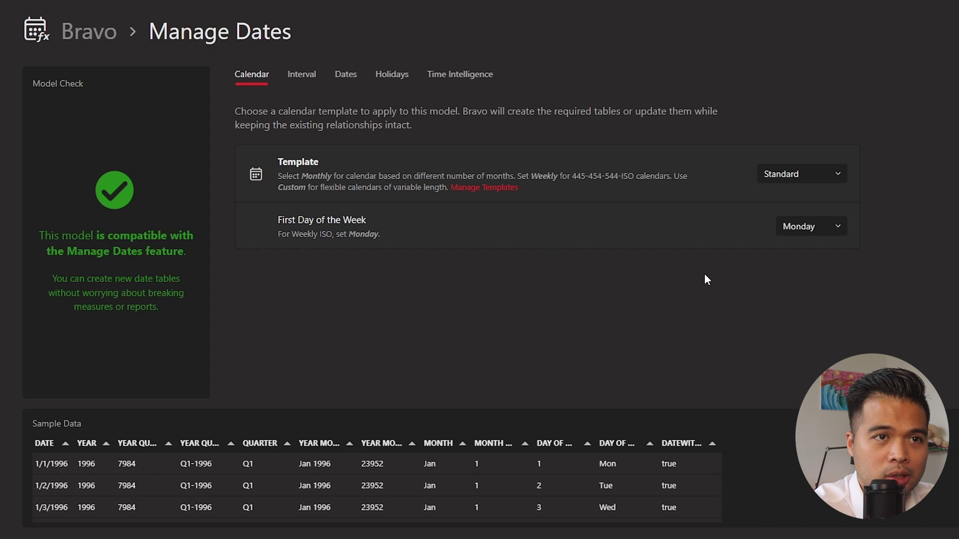
click(814, 179)
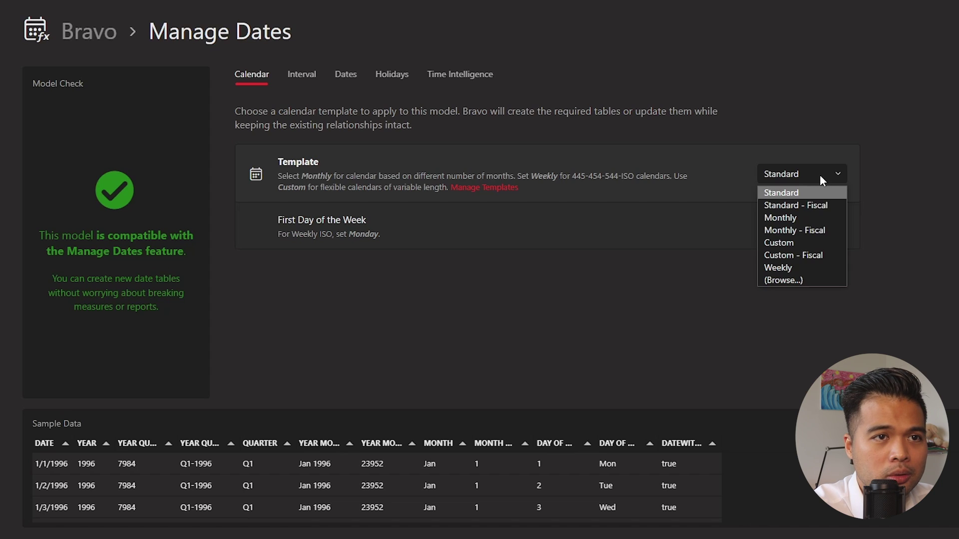
click(807, 193)
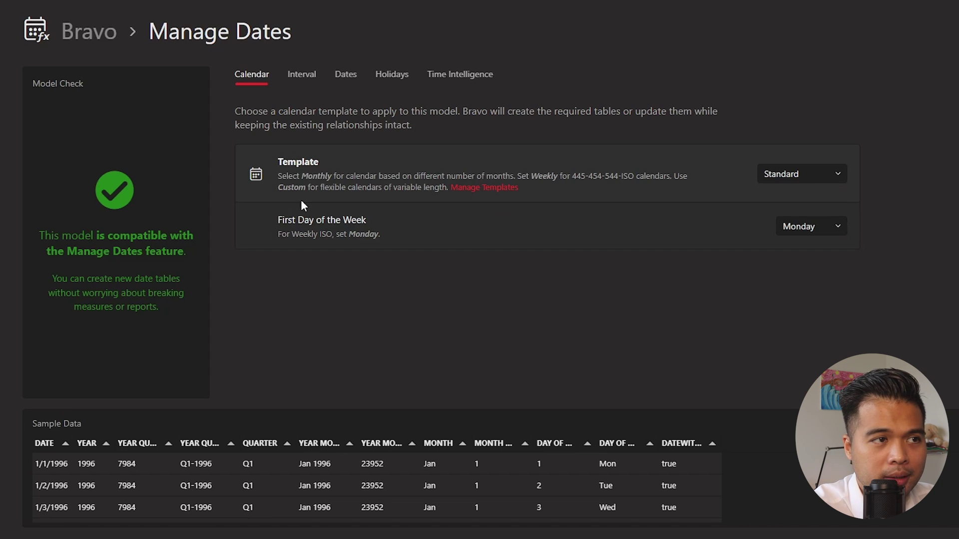
click(814, 227)
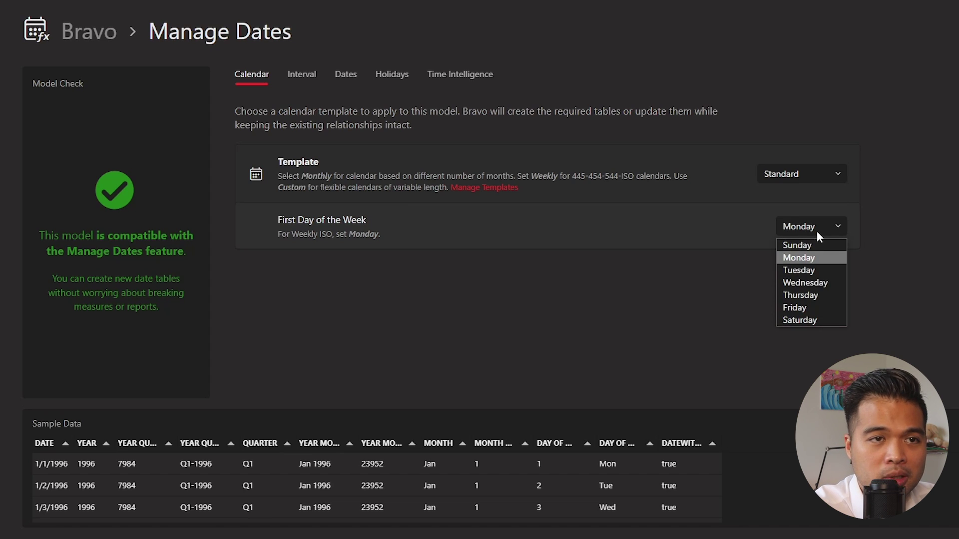
click(817, 232)
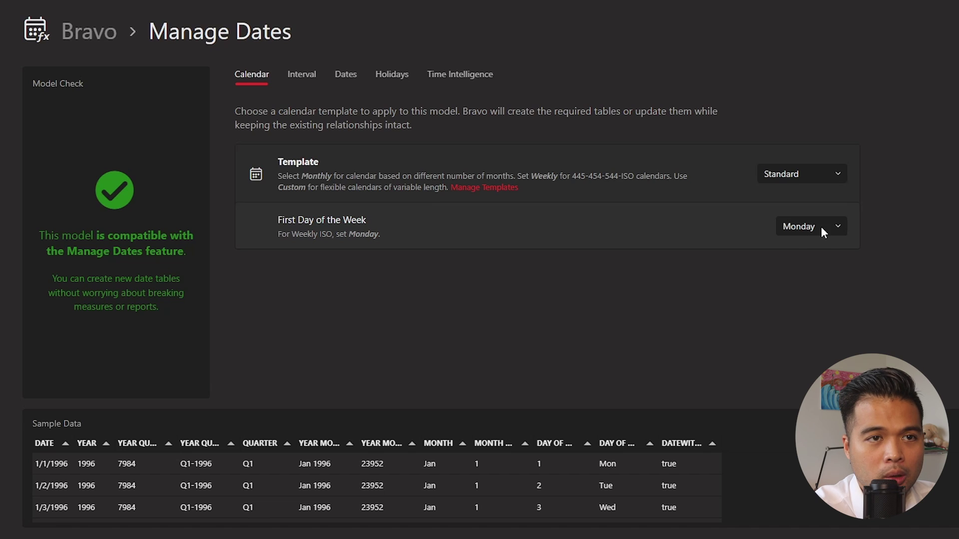
click(822, 232)
click(830, 224)
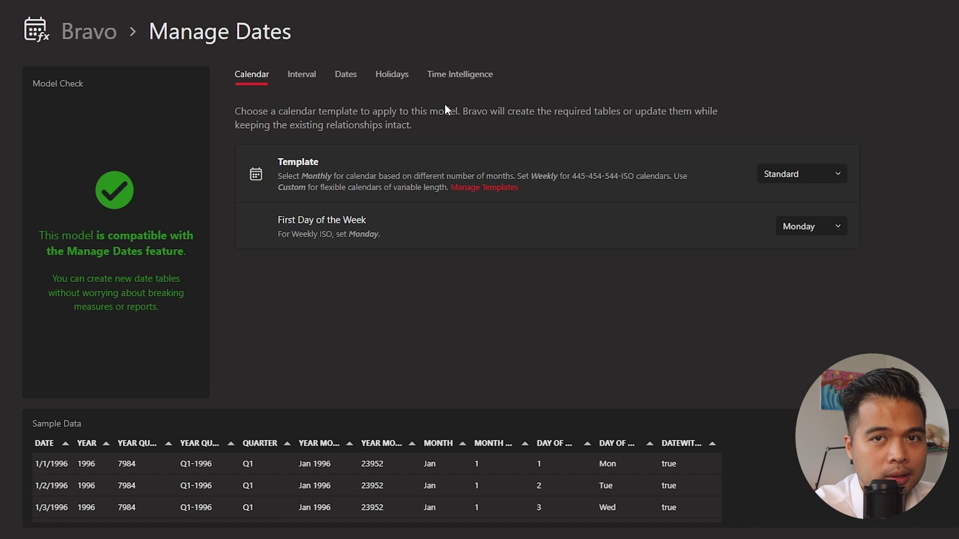
Step: Review the date interval settings with the automatic scan choices, and the regional format choices for dates
click(304, 78)
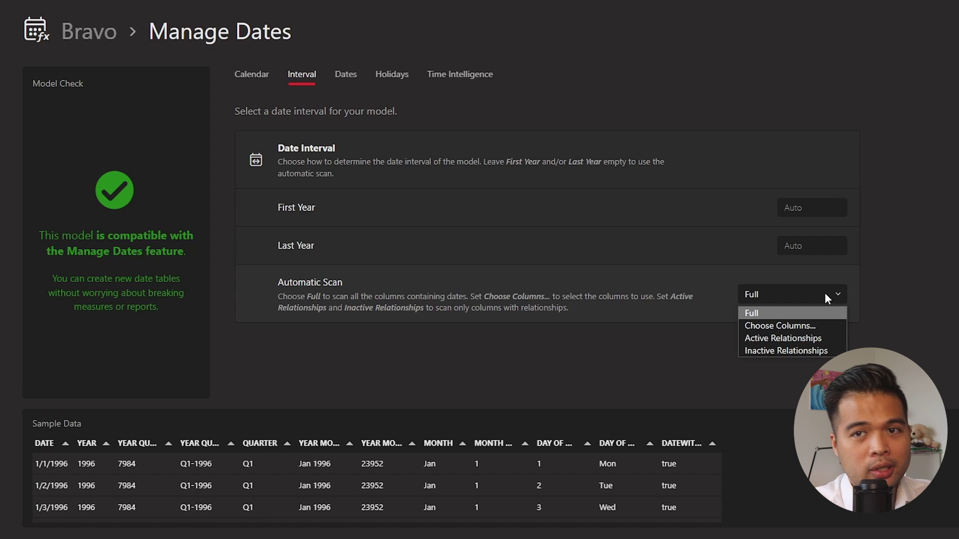
click(345, 74)
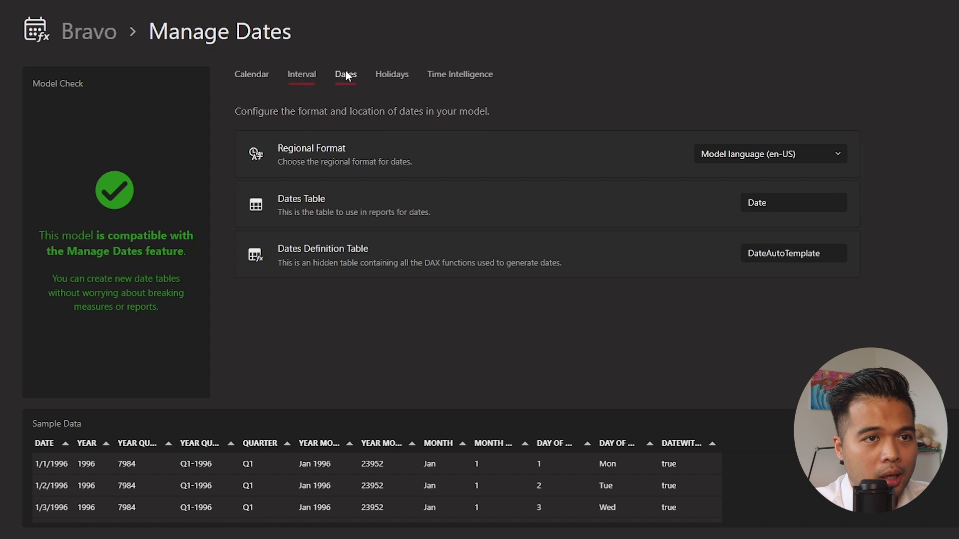
click(757, 157)
click(757, 162)
Step: Name the dates table Calendar2
click(769, 203)
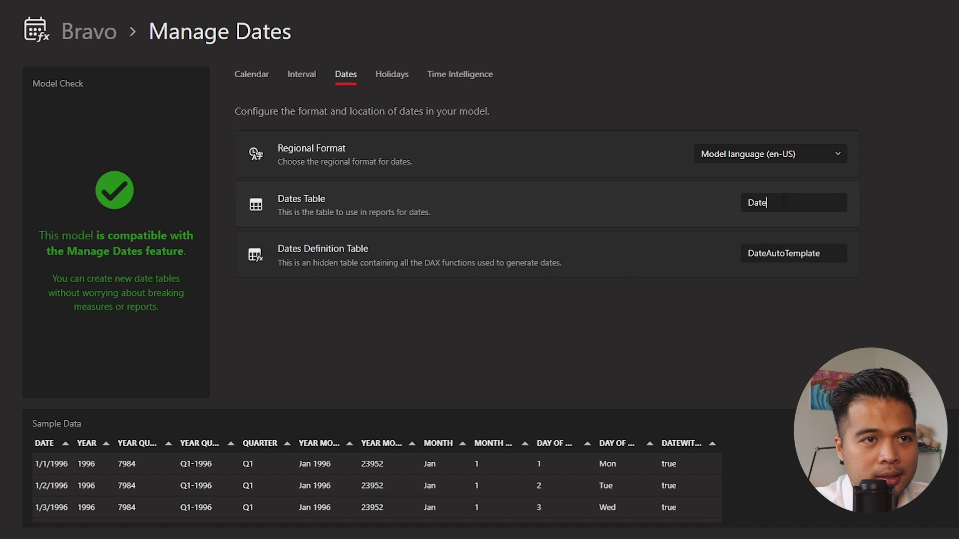
drag(770, 203, 727, 203)
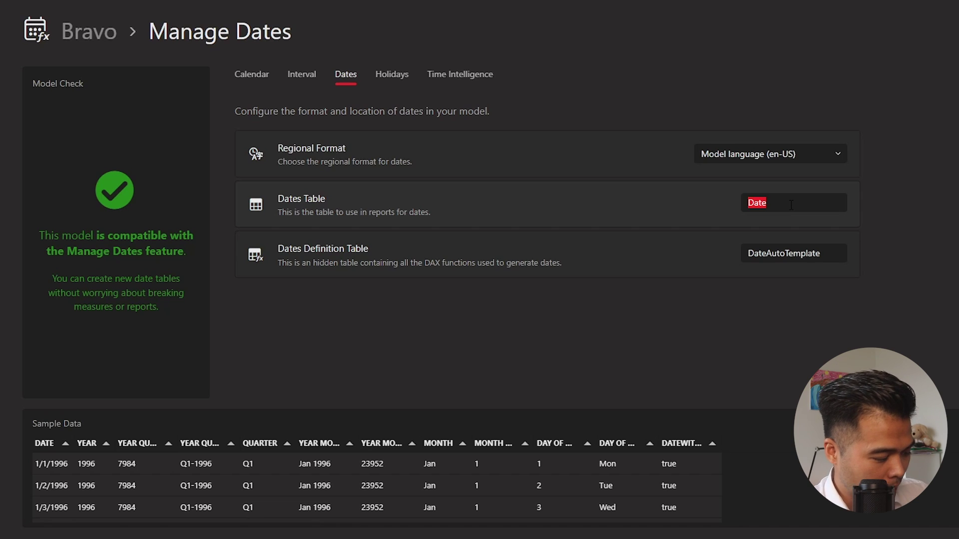
key(BackSpace)
text(Calendar2)
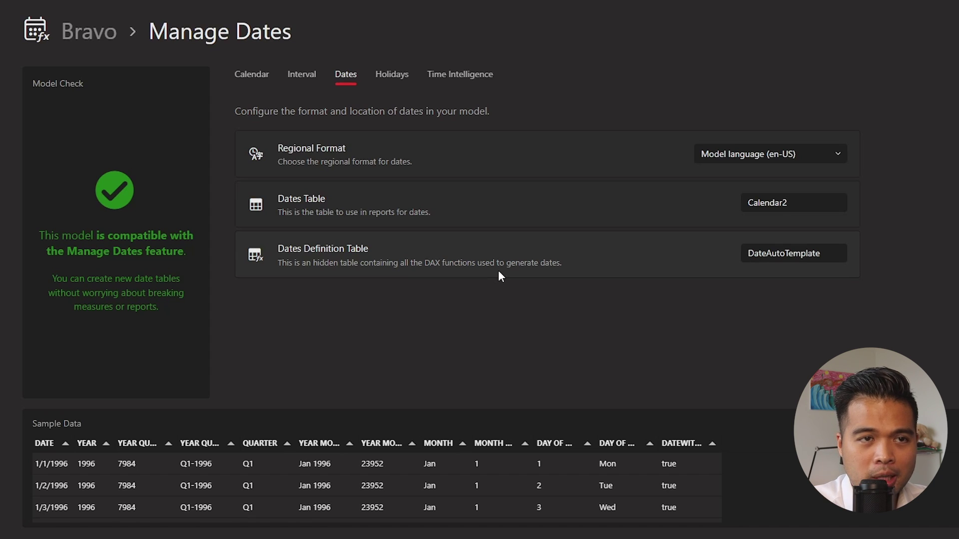
drag(796, 203, 783, 203)
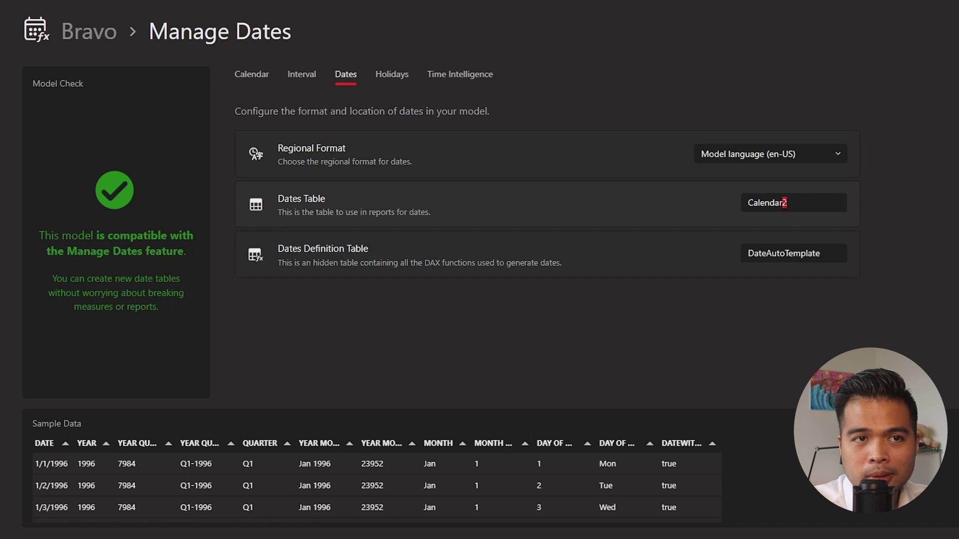
Step: Add a holidays table to the model with United Kingdom as the holidays country
click(802, 206)
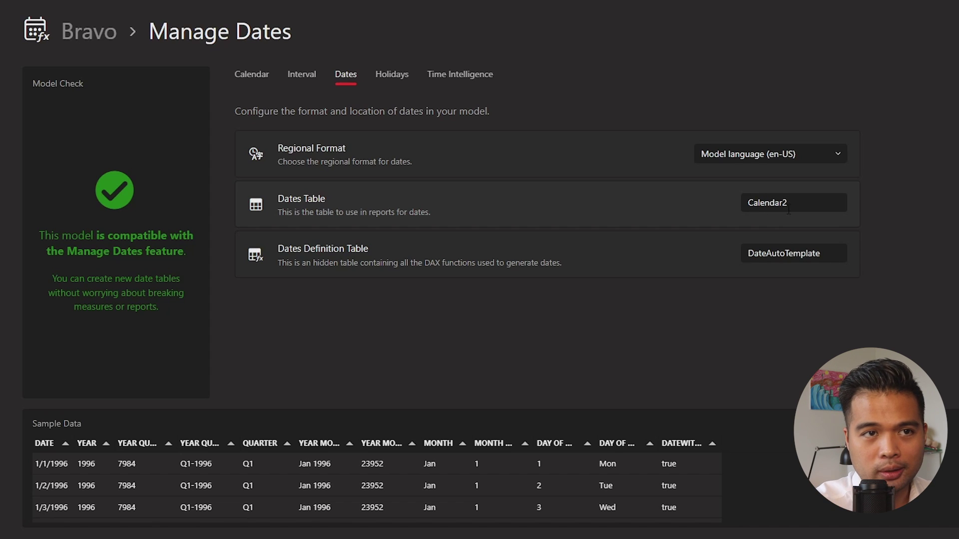
click(394, 78)
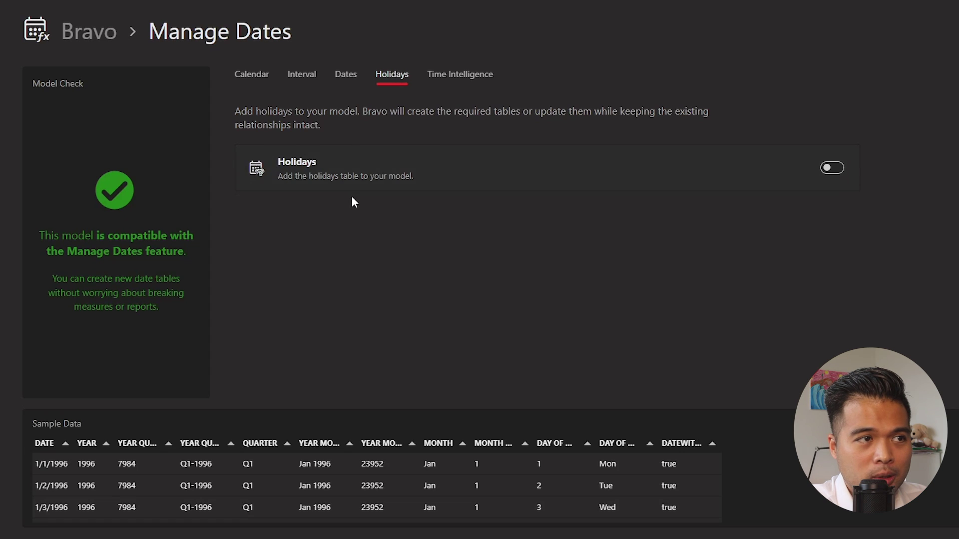
click(832, 168)
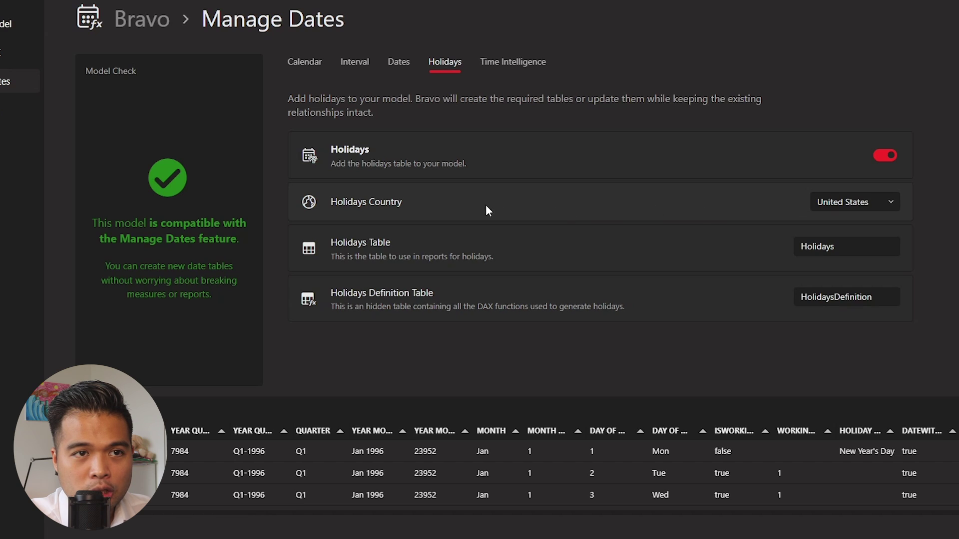
click(875, 209)
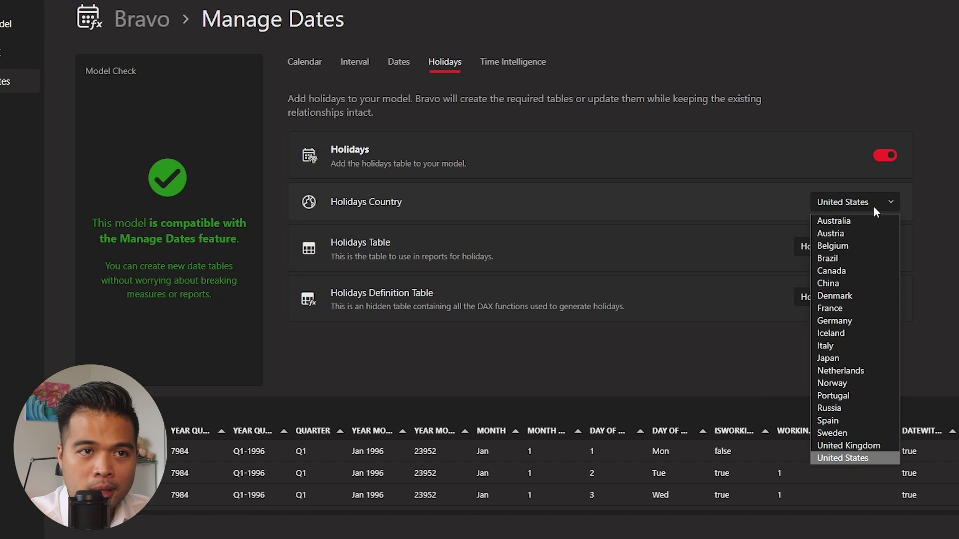
click(867, 445)
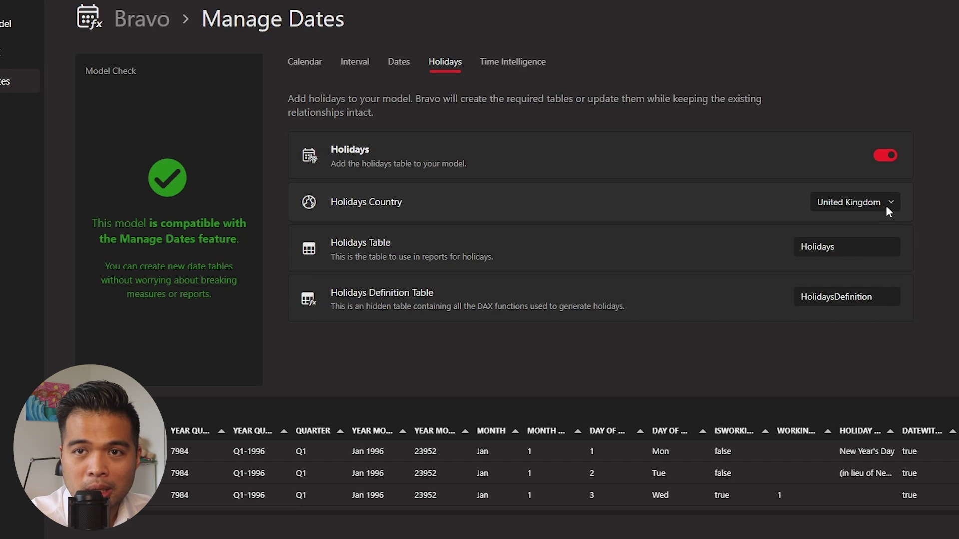
Step: Limit the Time Intelligence functions to the Sales measure of the Calculations table
click(520, 63)
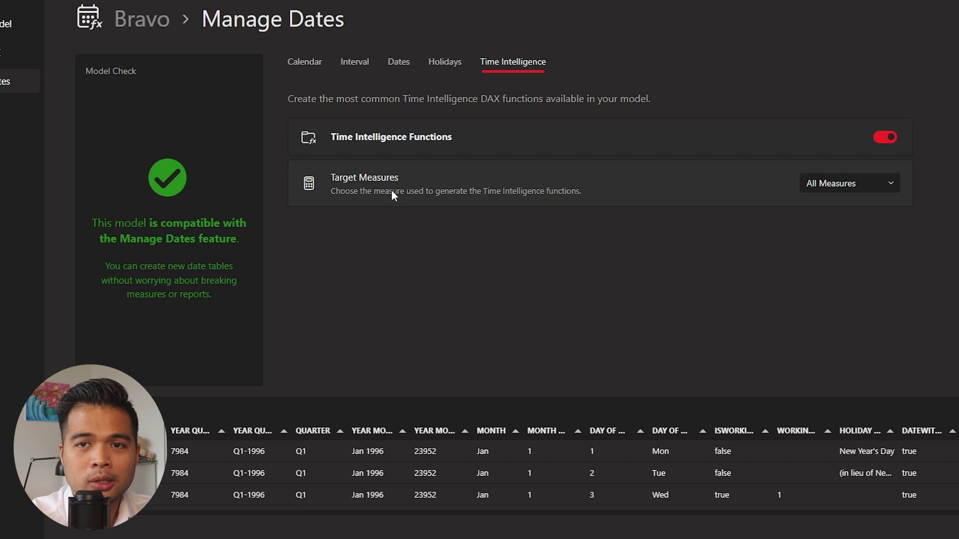
click(882, 188)
click(869, 215)
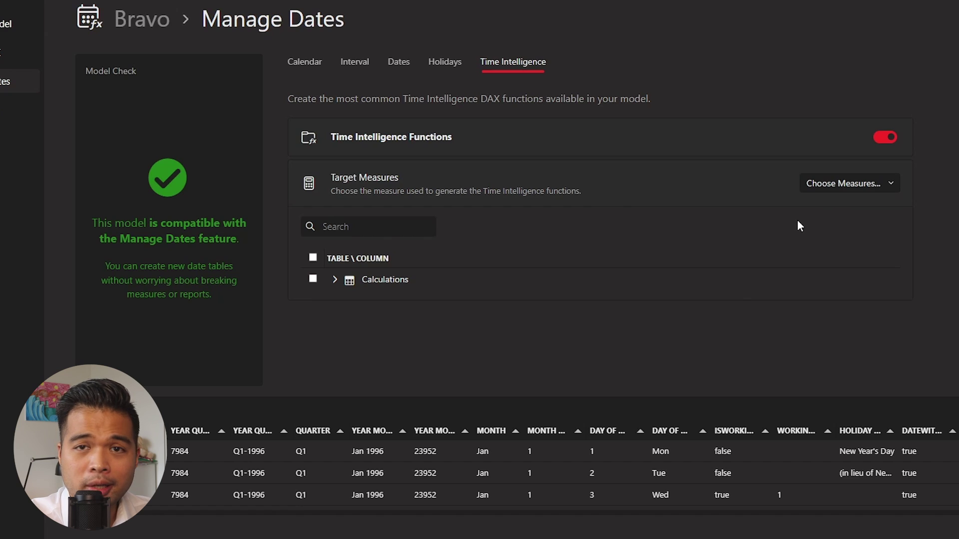
click(332, 281)
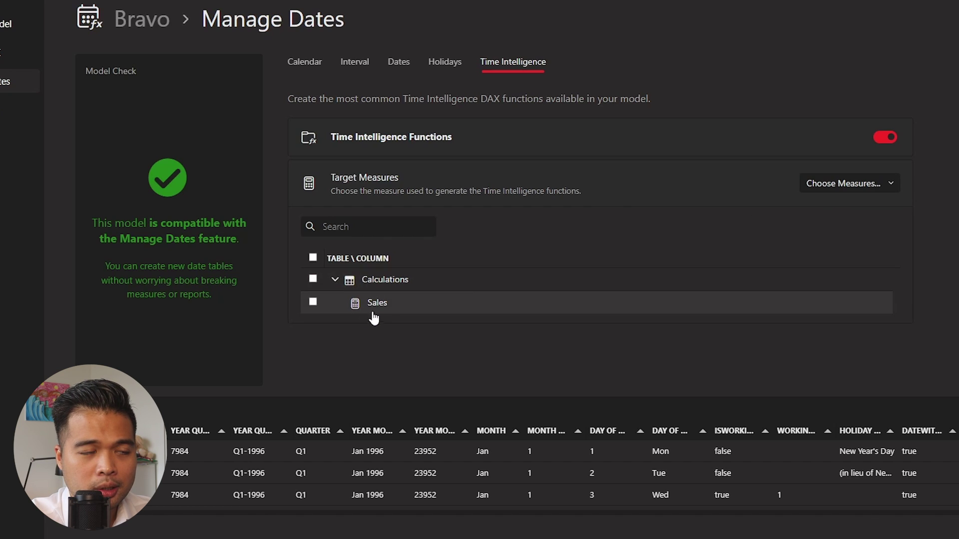
click(314, 302)
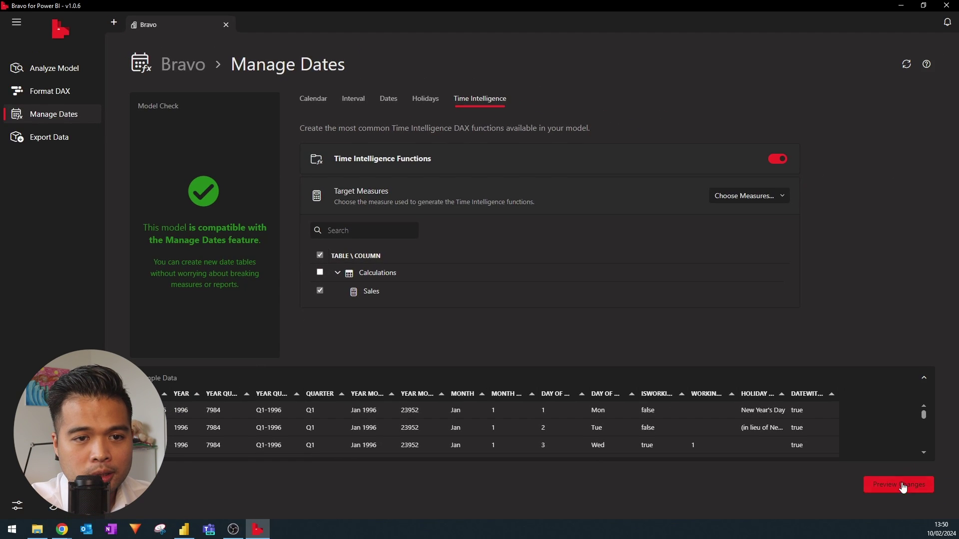
Step: Preview the date changes, including the columns of the Calendar2 table, and apply them to the model
click(902, 485)
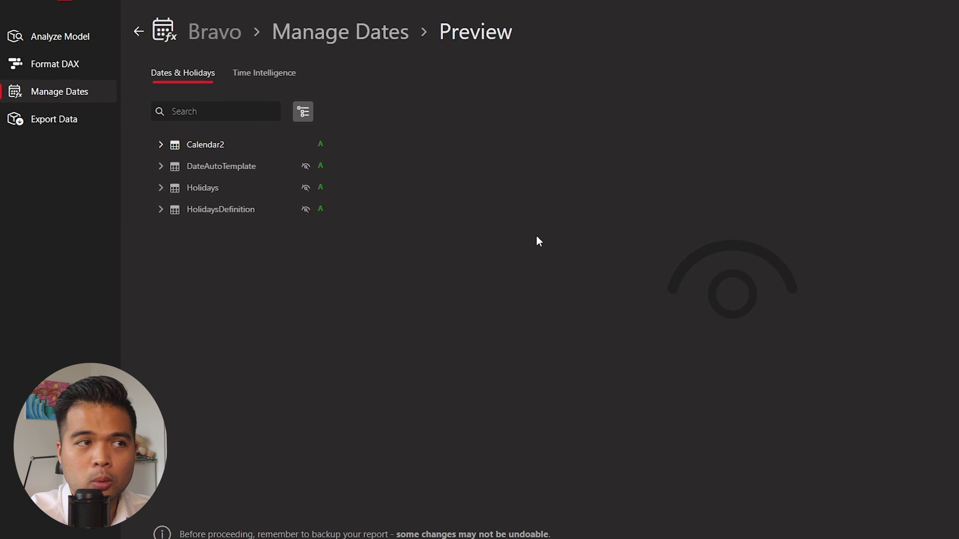
click(161, 146)
scroll(280, 214, down, 3)
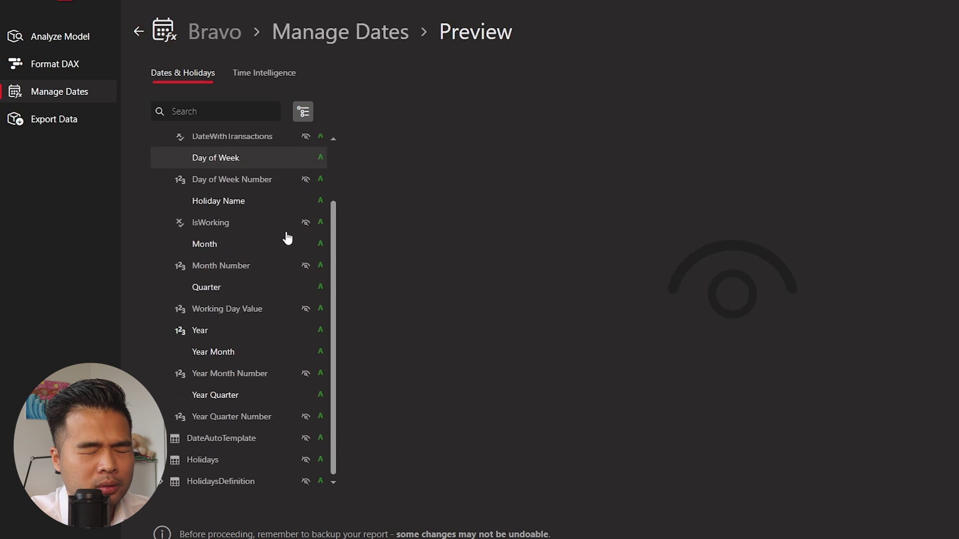
scroll(250, 390, up, 2)
scroll(250, 390, up, 1)
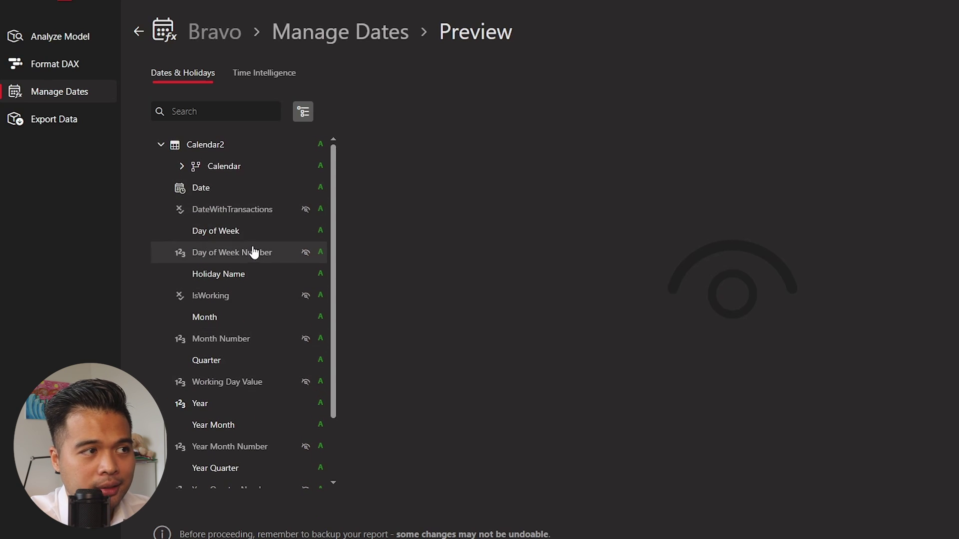
scroll(288, 275, down, 2)
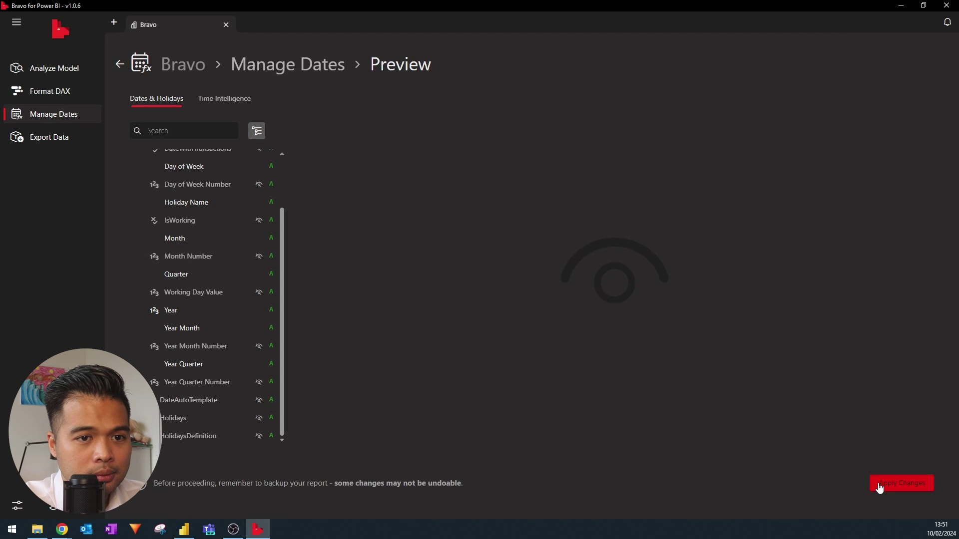
click(879, 484)
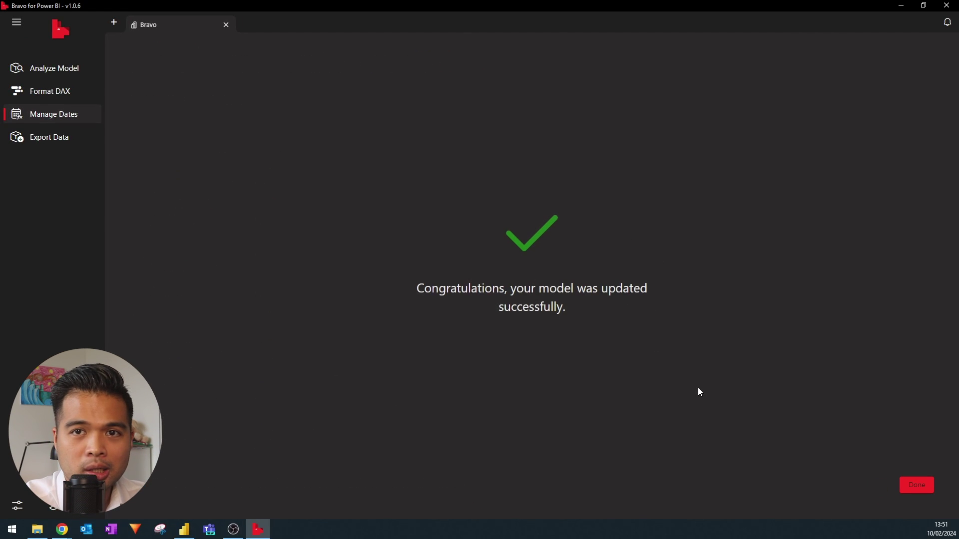
click(909, 486)
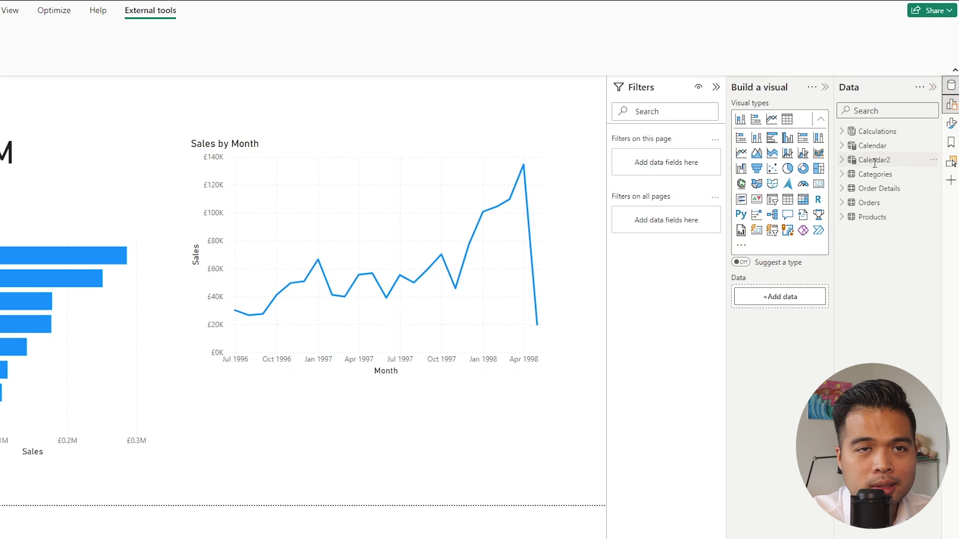
Step: In Power BI Desktop, compare the fields of the Calendar2 table with those of the original Calendar table
click(842, 160)
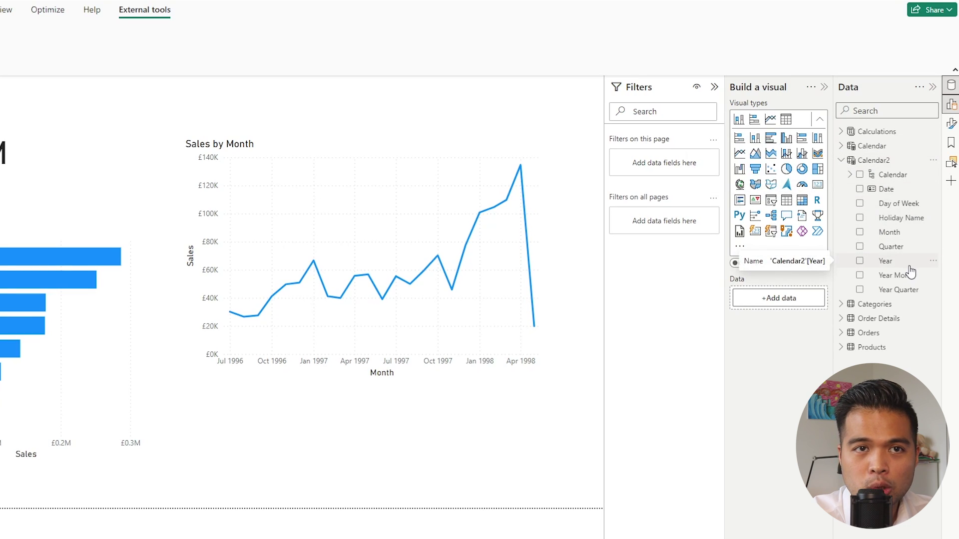
click(850, 148)
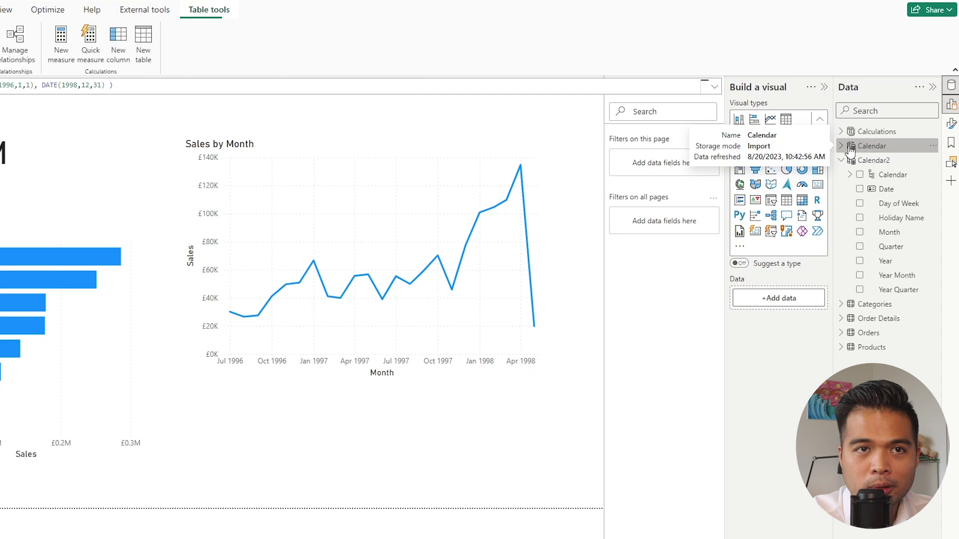
click(850, 147)
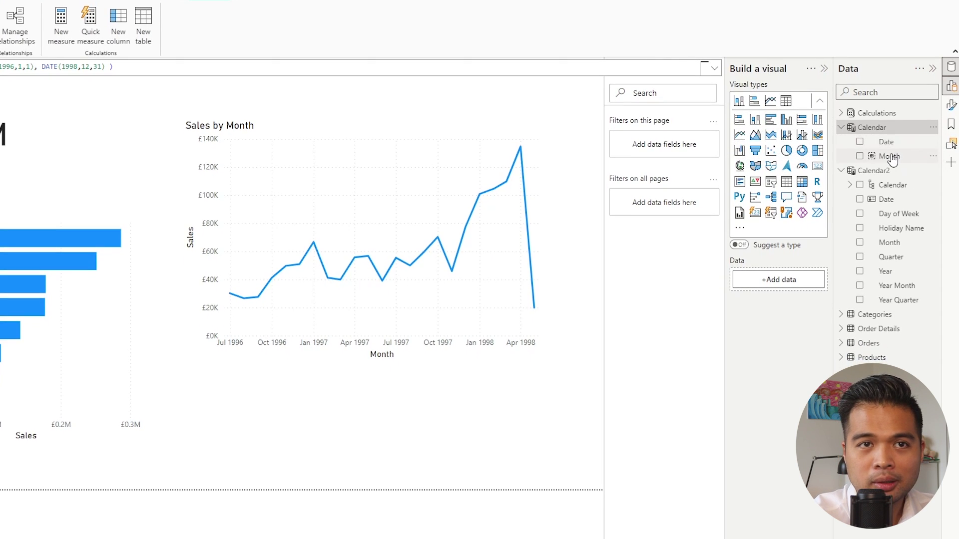
click(842, 128)
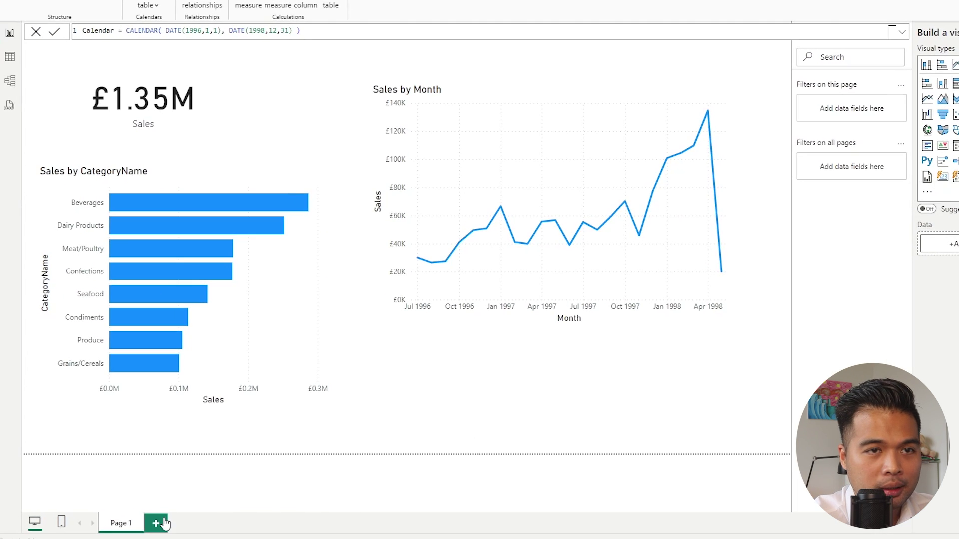
Step: Add a new report page and try Calendar2's Month field in a table visual, deleting the visual again
click(165, 522)
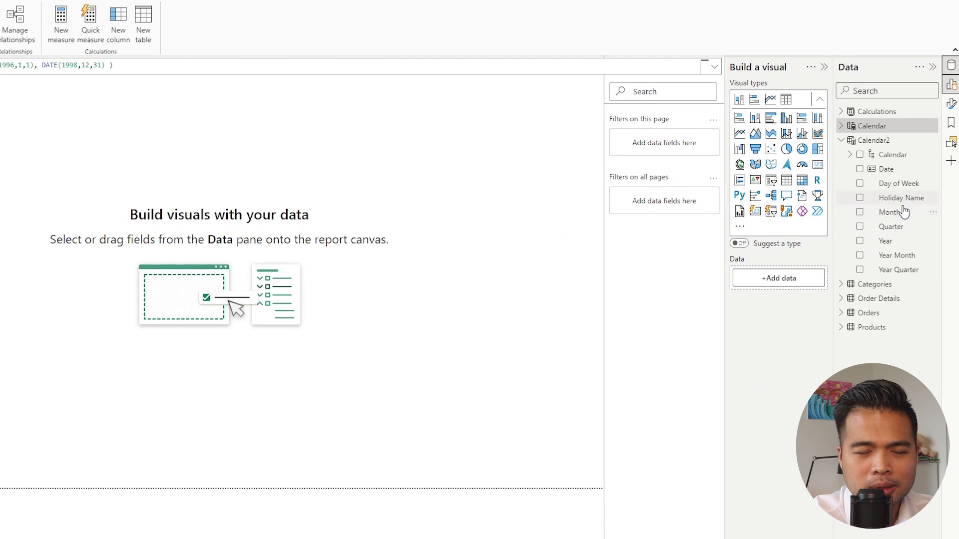
drag(902, 214, 410, 226)
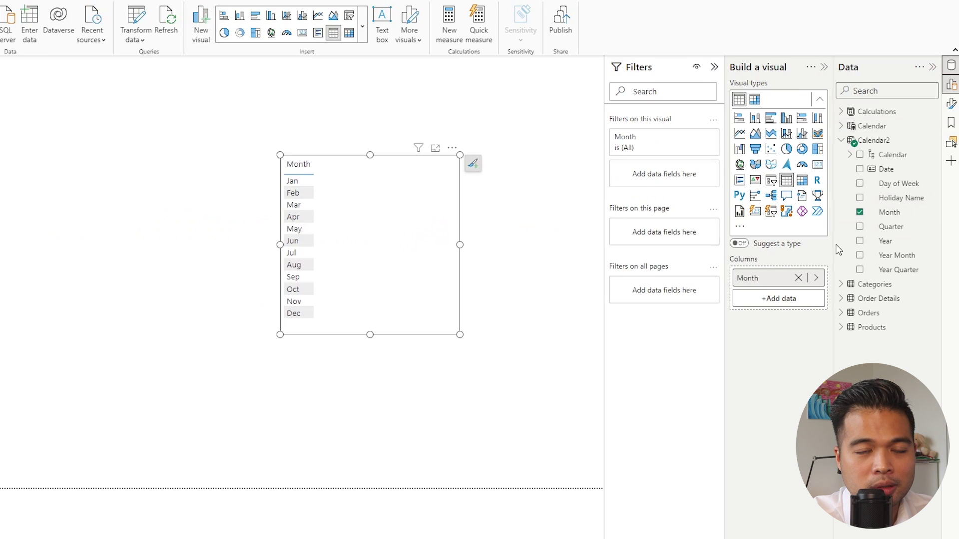
drag(415, 234, 329, 261)
key(Delete)
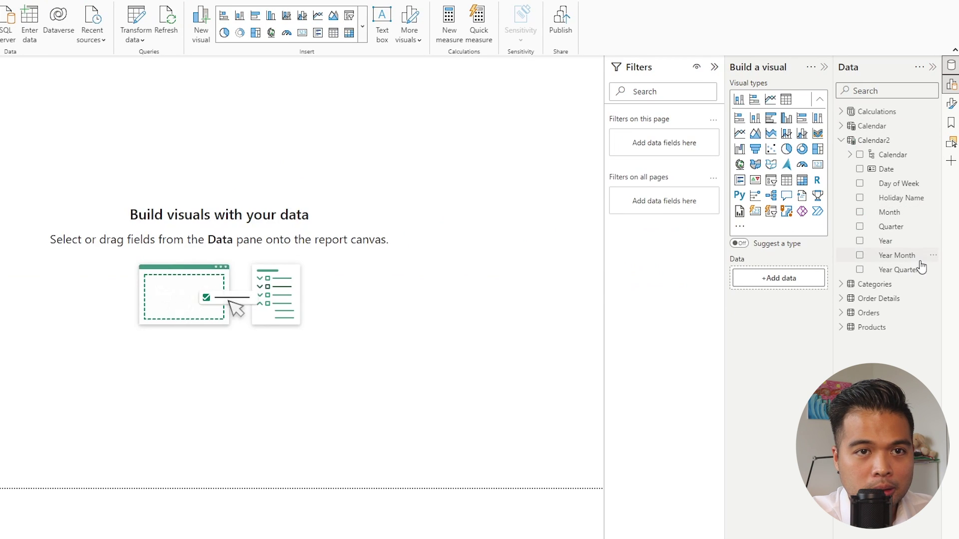
Step: Add a table visual with Calendar2's Year Month field and check which column the field is sorted by
drag(894, 258, 381, 219)
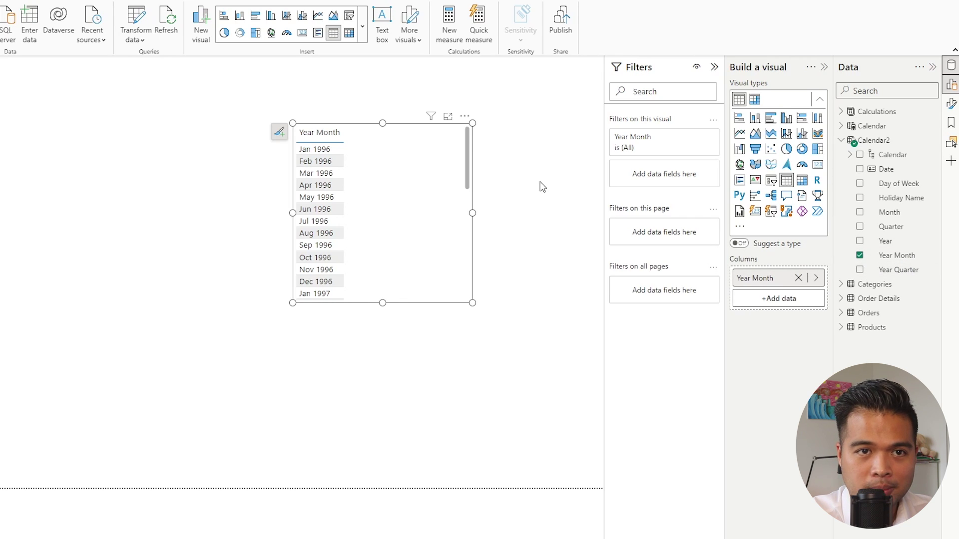
click(898, 257)
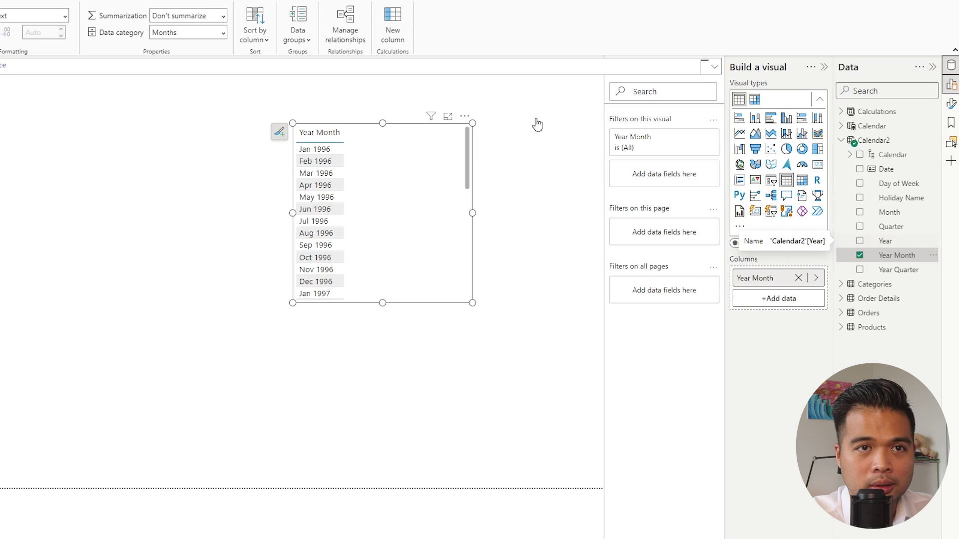
click(255, 31)
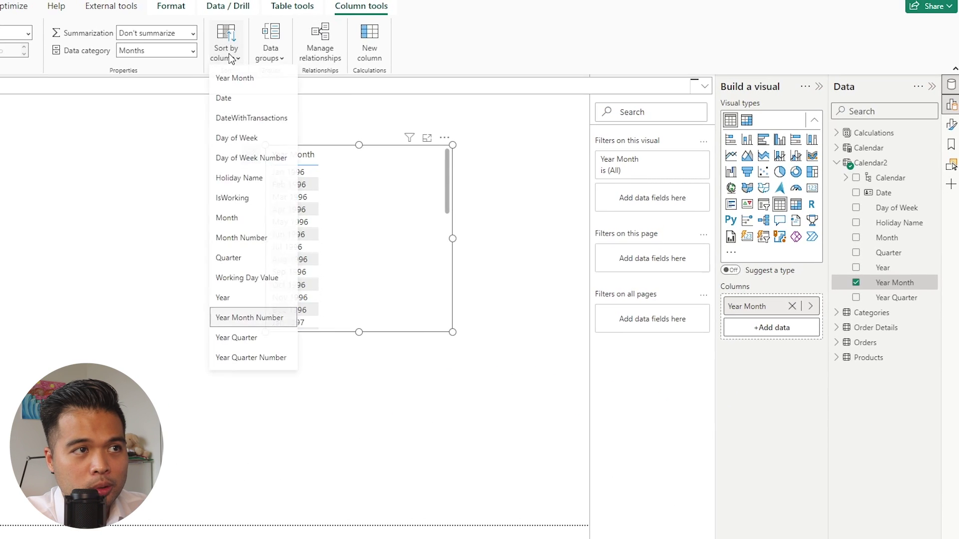
click(427, 253)
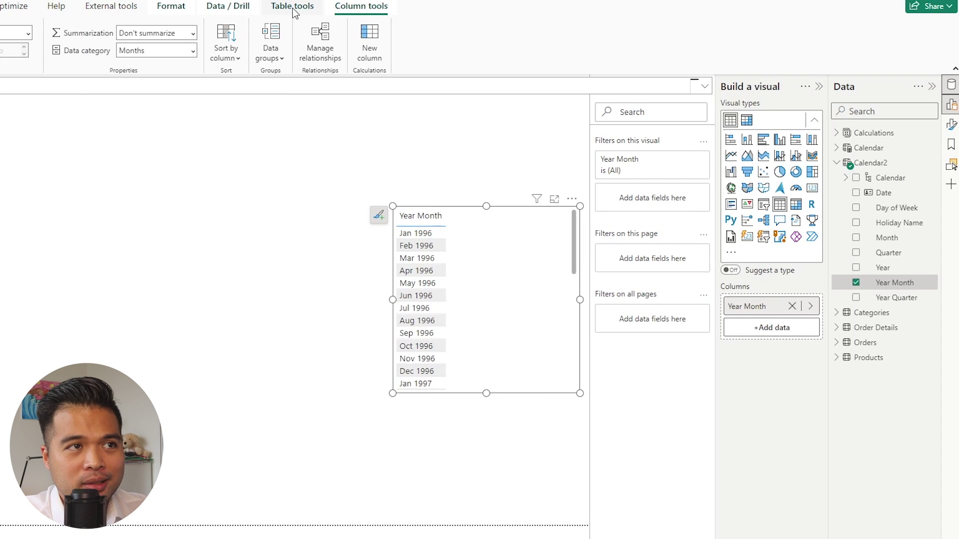
Step: Reopen Bravo and select the Order Details, Orders and Products tables for data export
click(111, 6)
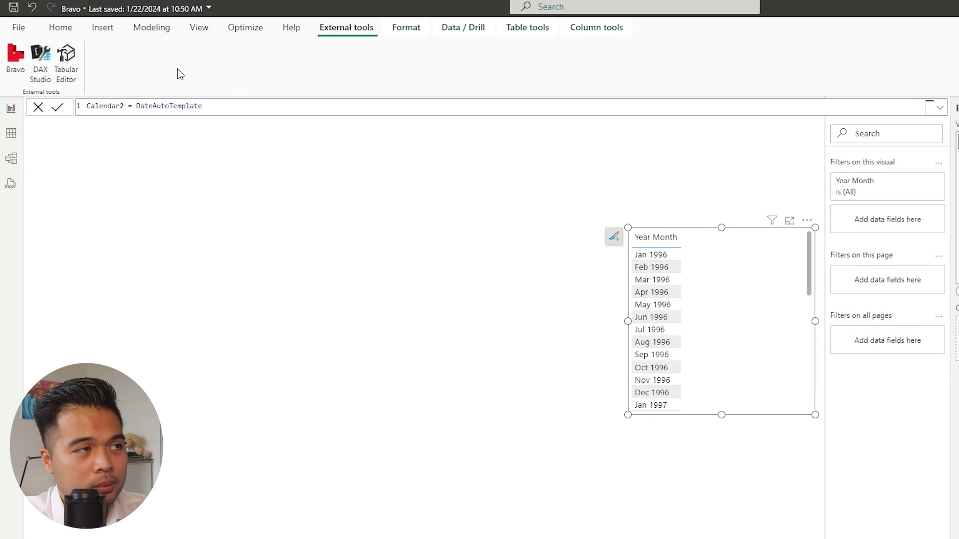
click(17, 61)
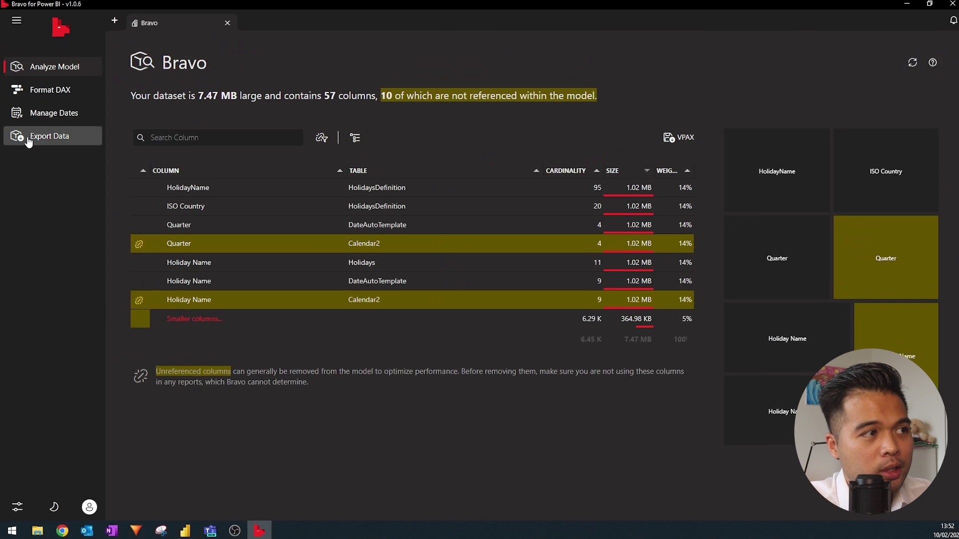
click(28, 142)
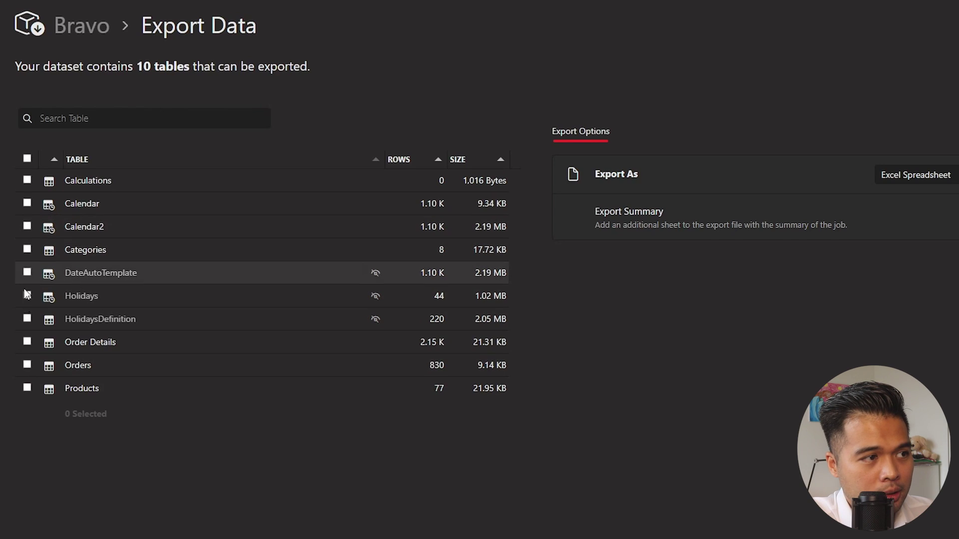
click(28, 342)
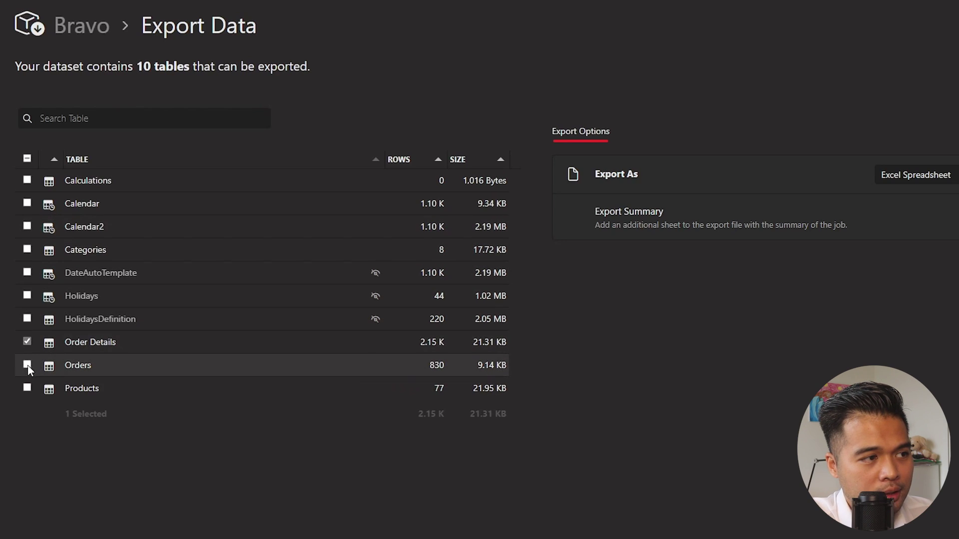
click(28, 364)
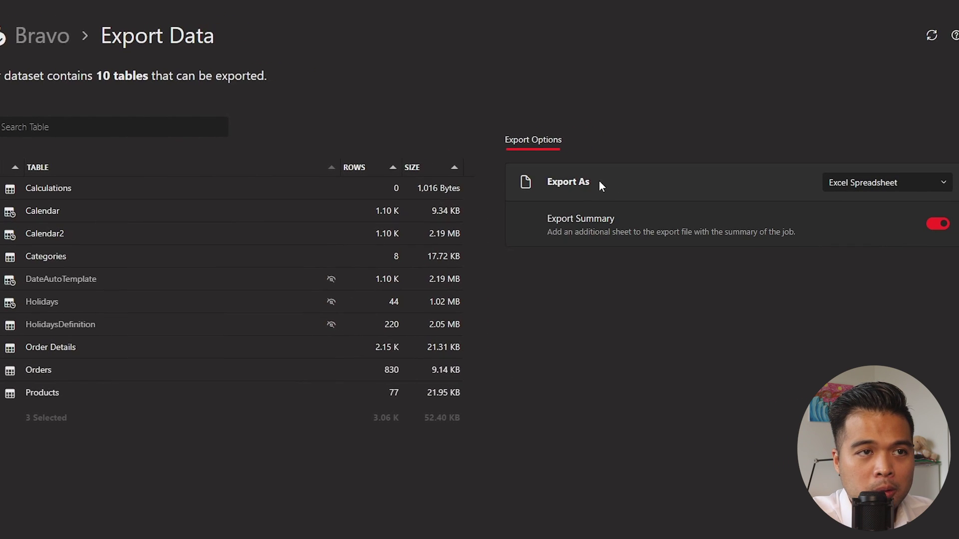
Step: Export the selected tables as an Excel Spreadsheet with an export summary, saving the file as Bravo on the Desktop
click(858, 186)
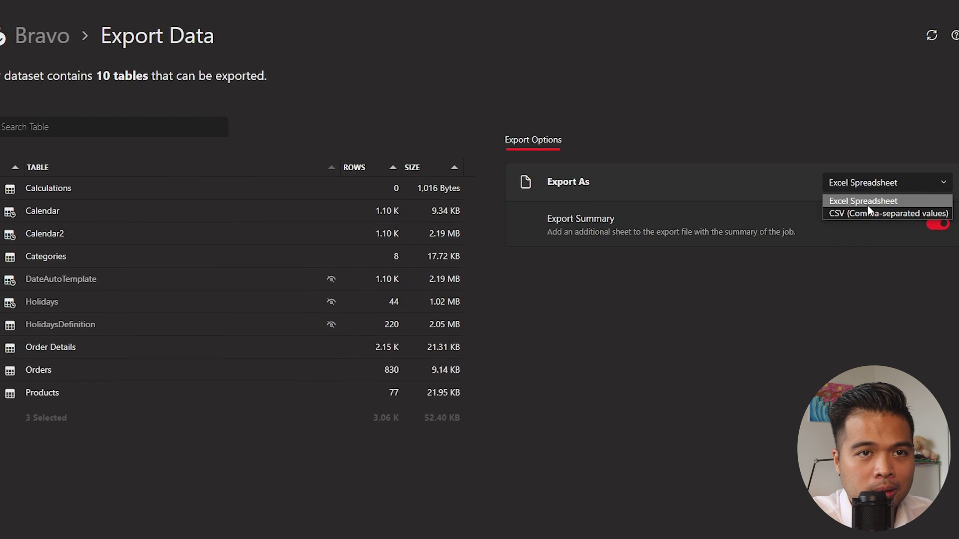
click(874, 182)
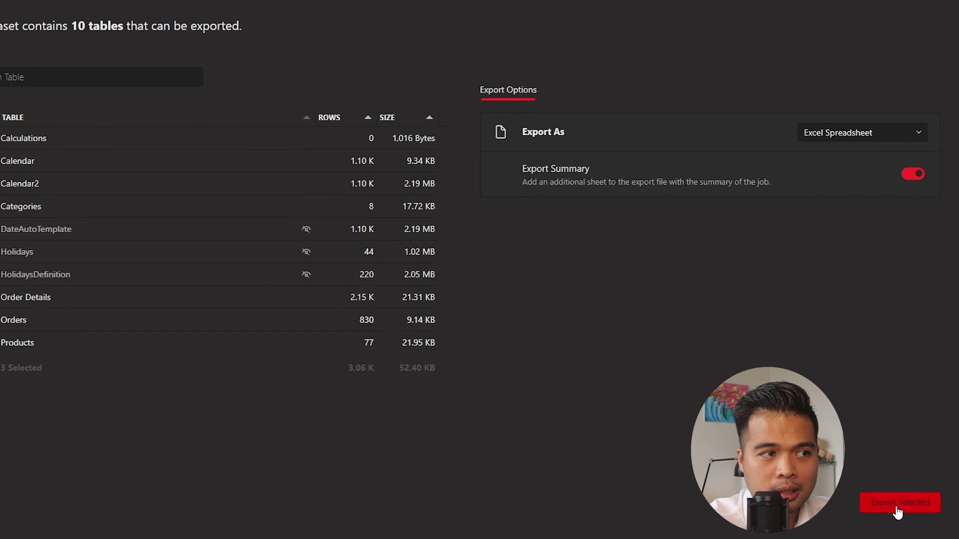
click(897, 504)
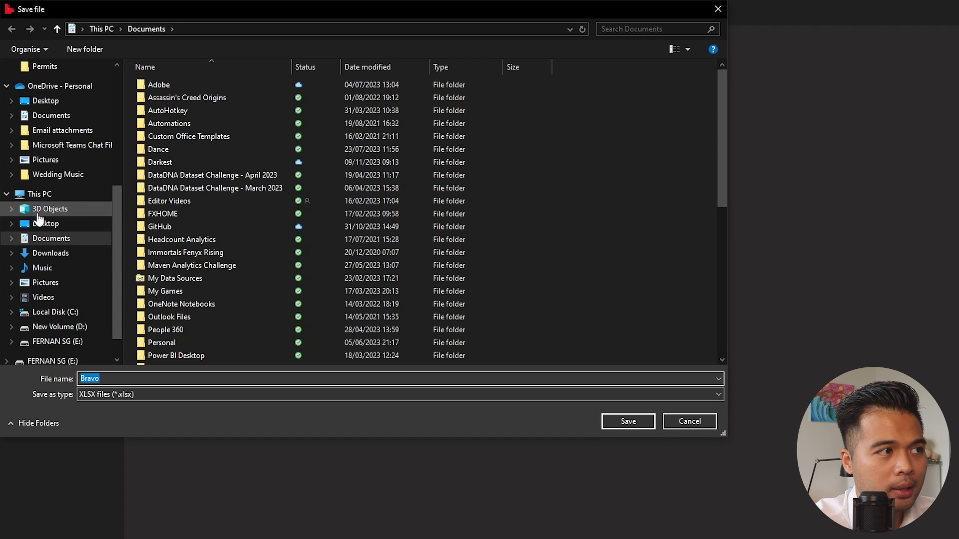
click(40, 223)
click(626, 423)
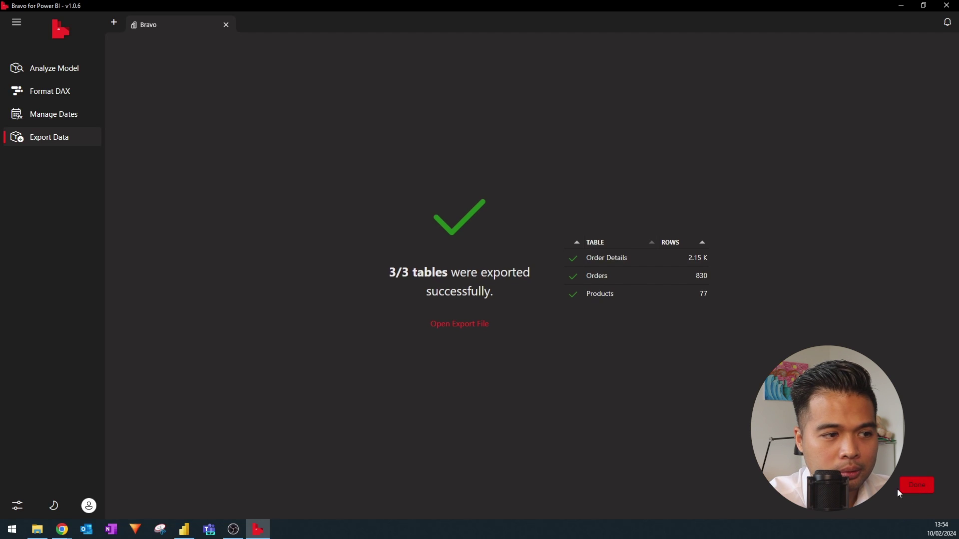
Step: Open the exported workbook in Excel and look through the Orders and Products sheets, fitting the second Orders column to its contents
click(37, 529)
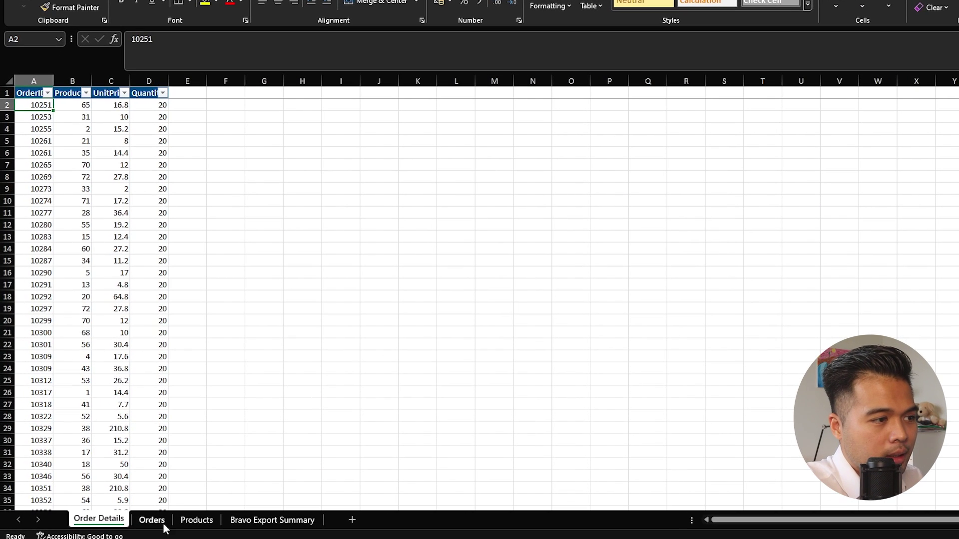
click(126, 501)
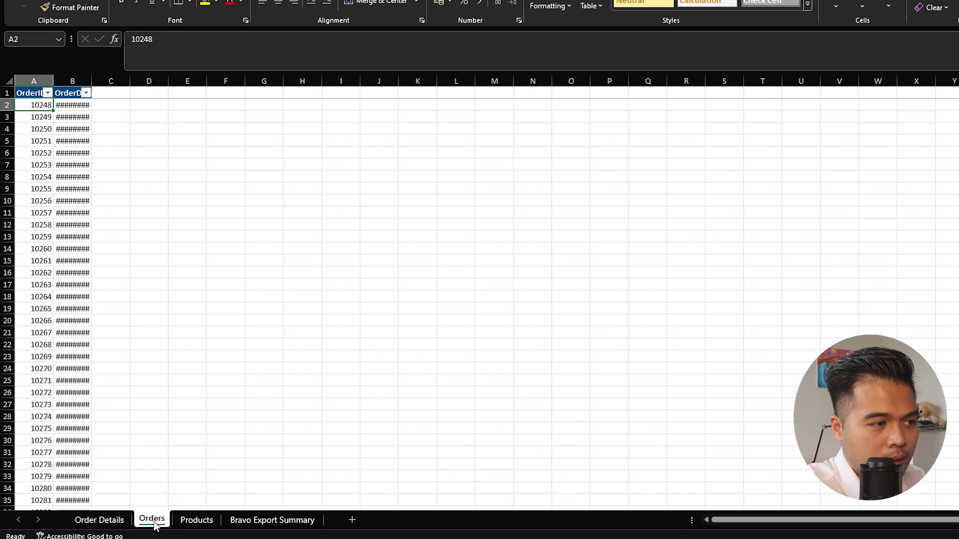
double_click(91, 78)
click(196, 520)
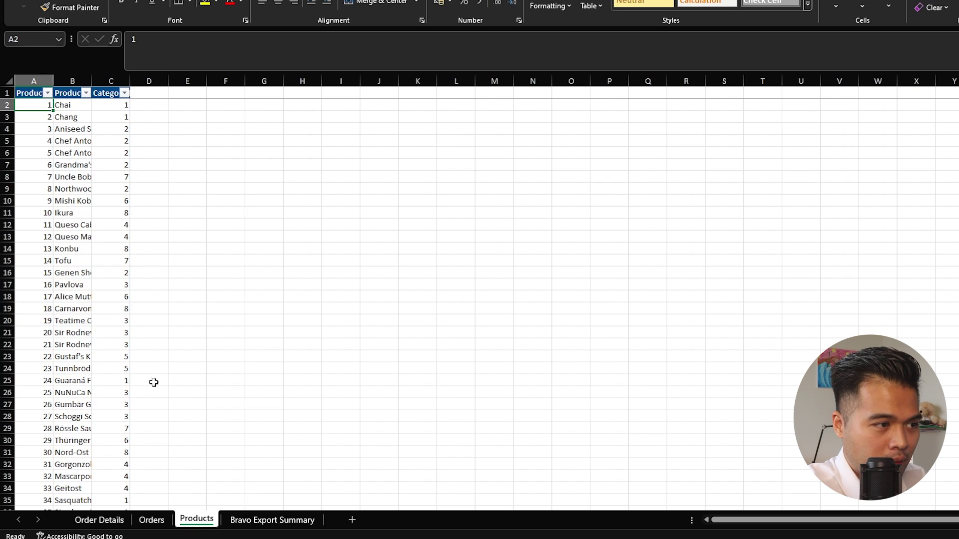
Step: On the Bravo Export Summary sheet, widen the Worksheet and Table columns and check the Status of the exported tables
click(261, 521)
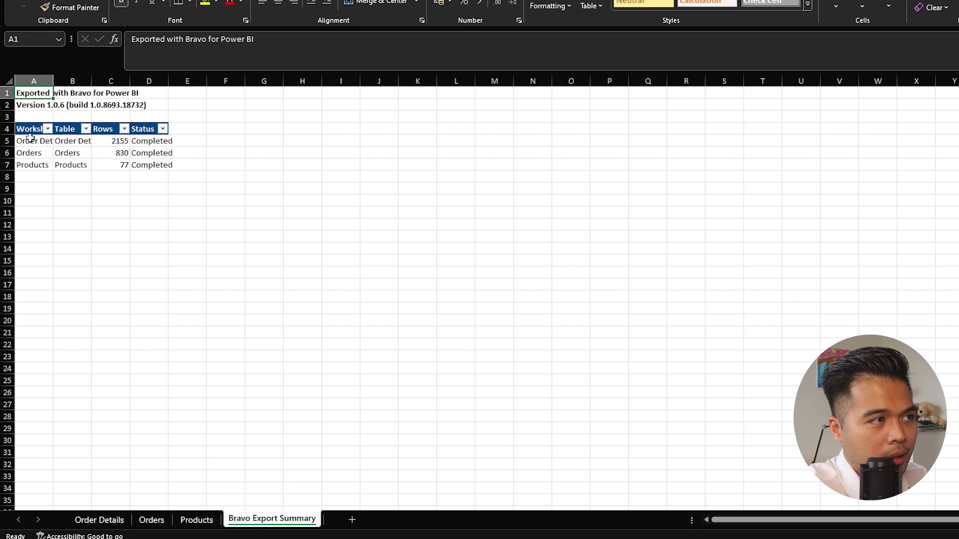
drag(56, 79, 129, 80)
drag(149, 141, 198, 166)
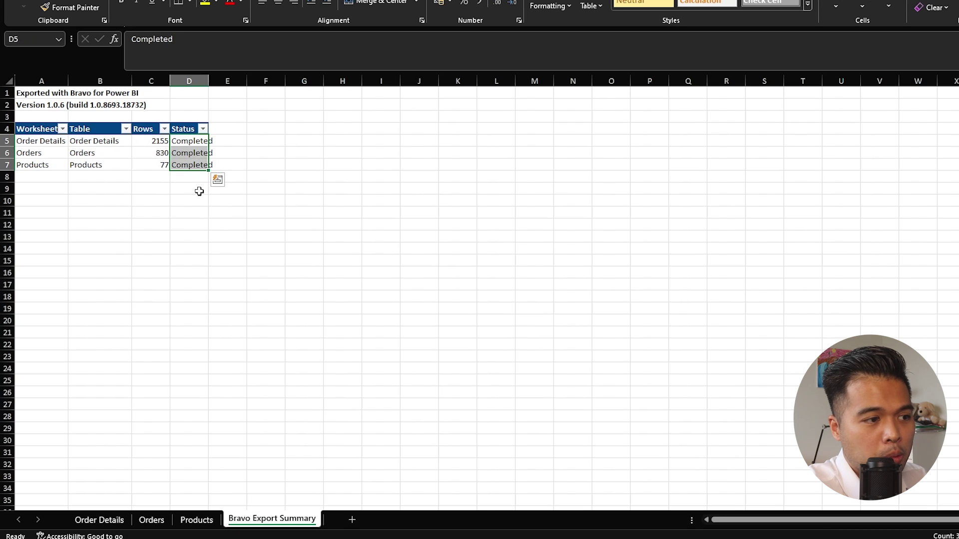